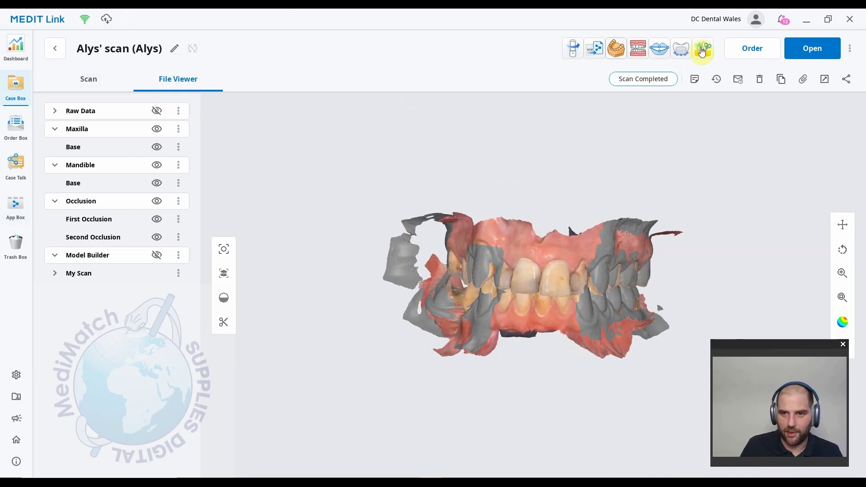
# Launch Medit Design for the open case and import its ModelBuilder_Base Maxilla and Maxilla Base data
pyautogui.click(702, 50)
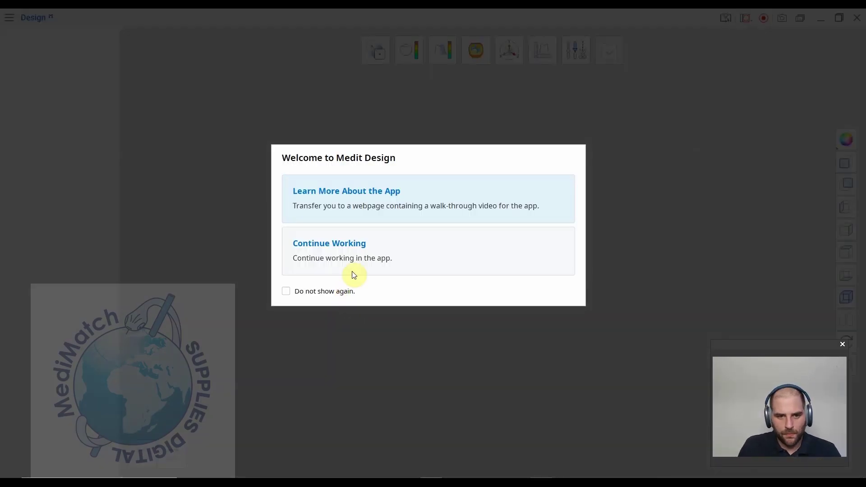
pyautogui.click(335, 245)
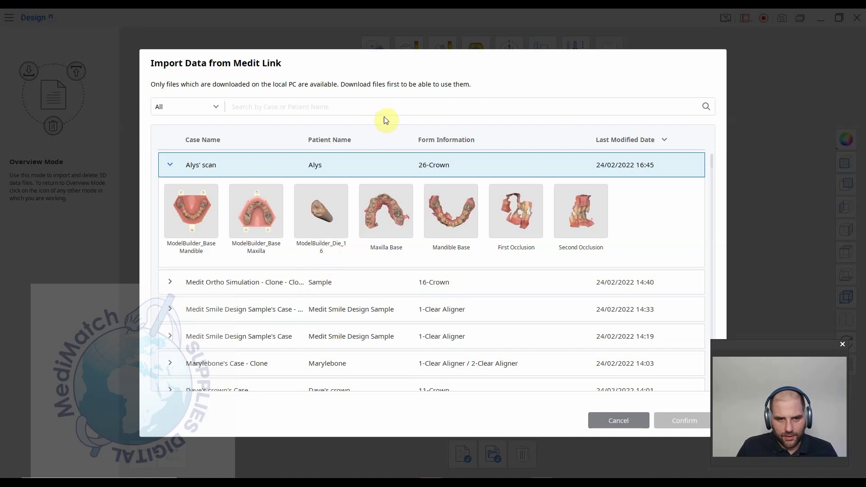
pyautogui.scroll(-8, 280, 207)
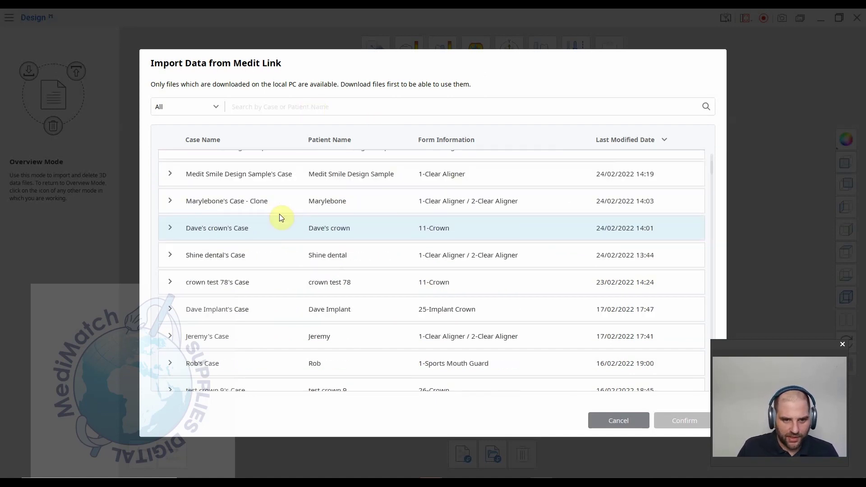
pyautogui.scroll(8, 278, 201)
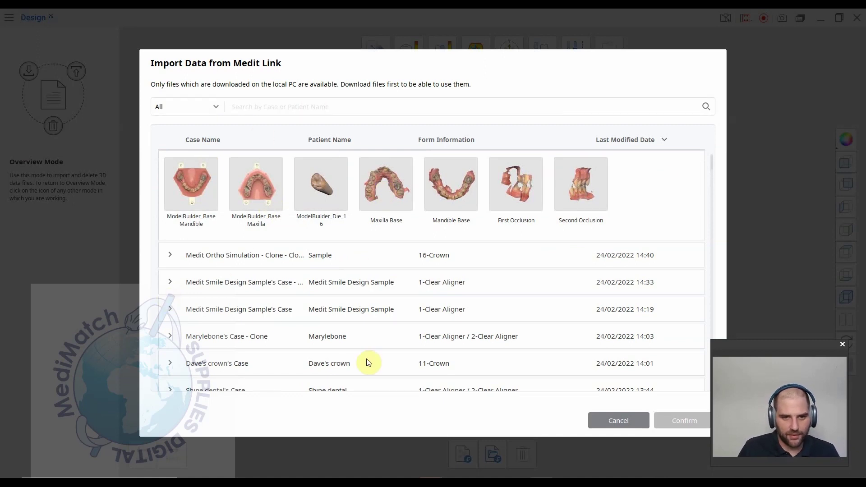
pyautogui.click(276, 183)
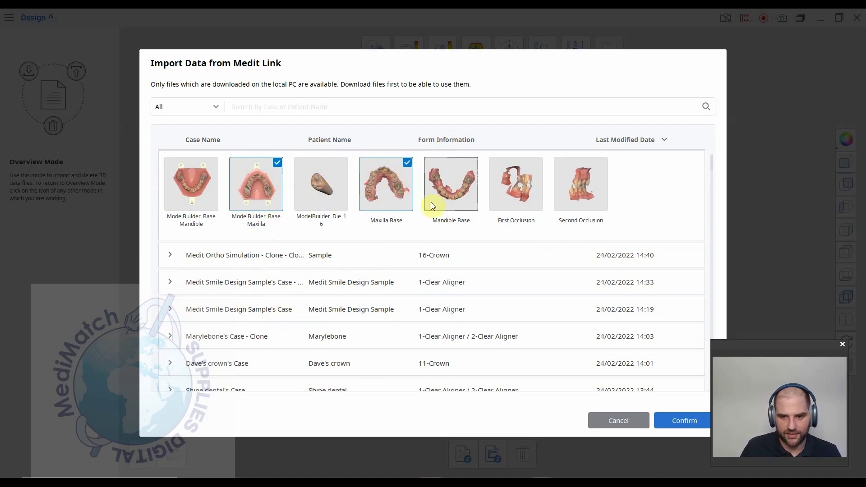
pyautogui.click(671, 423)
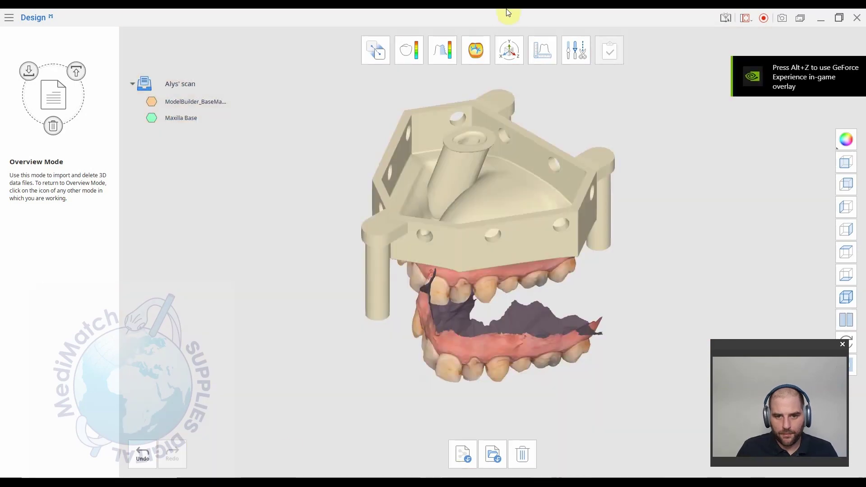
# Align Maxilla Base automatically as a grouped target to the ModelBuilder_Base Maxilla reference
pyautogui.moveTo(396, 327); pyautogui.dragTo(582, 99, button='right')
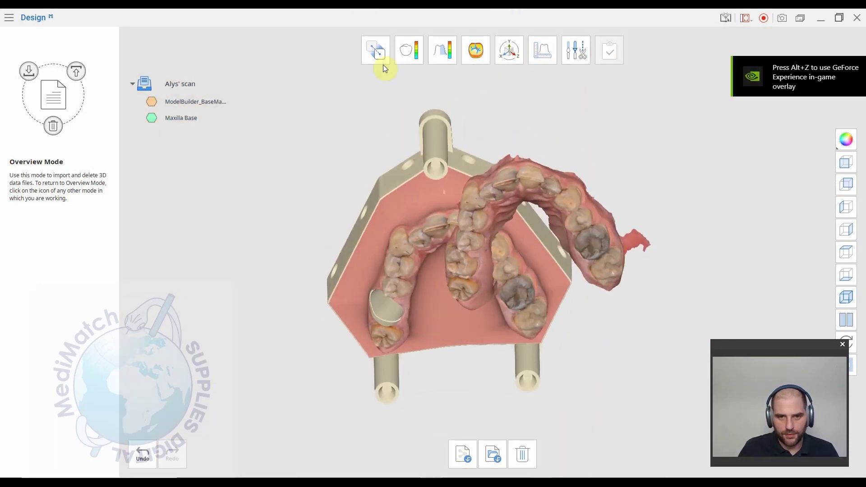
pyautogui.click(381, 53)
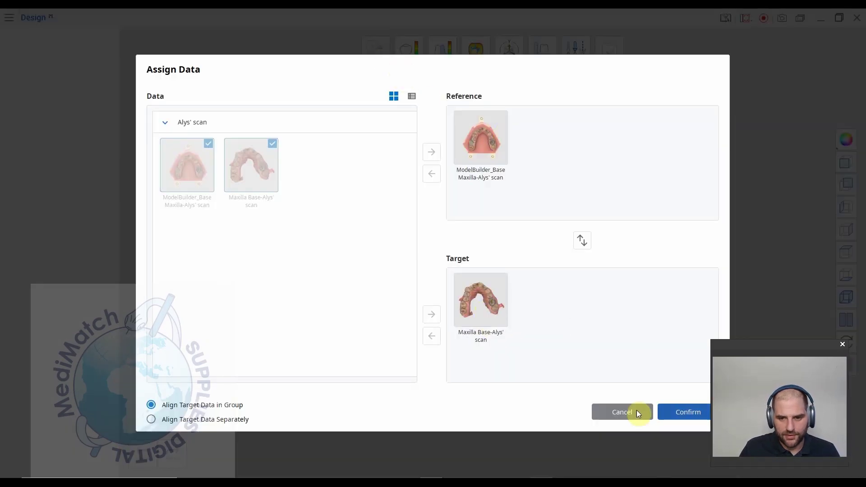
pyautogui.click(684, 412)
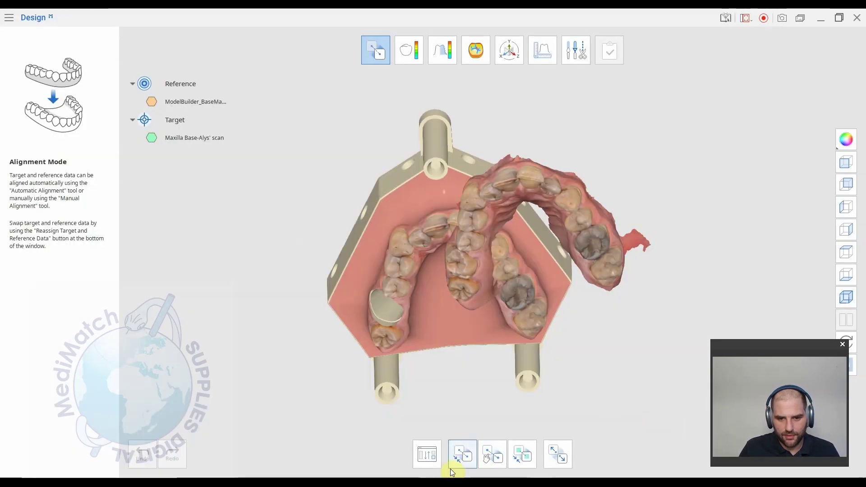
pyautogui.click(460, 457)
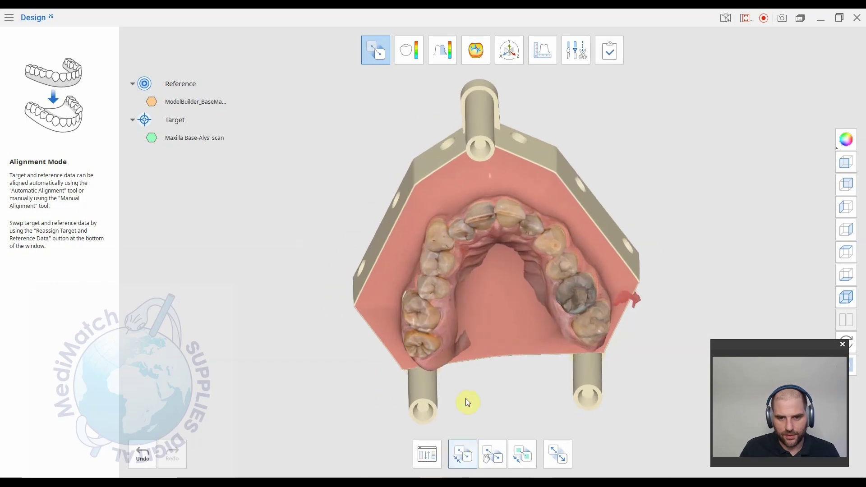
pyautogui.moveTo(468, 377); pyautogui.dragTo(471, 207, button='right')
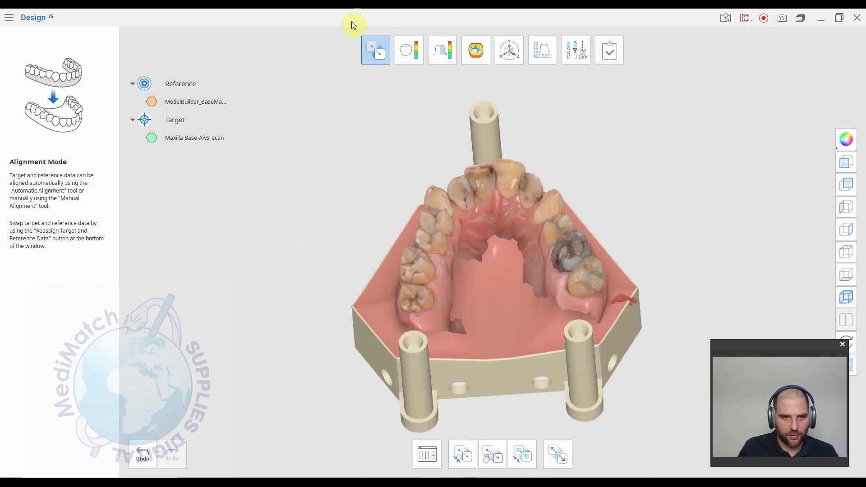
# Examine the deviation map between the aligned maxilla data and the surface roughness map of both models
pyautogui.click(405, 57)
pyautogui.moveTo(417, 262); pyautogui.dragTo(517, 358, button='right')
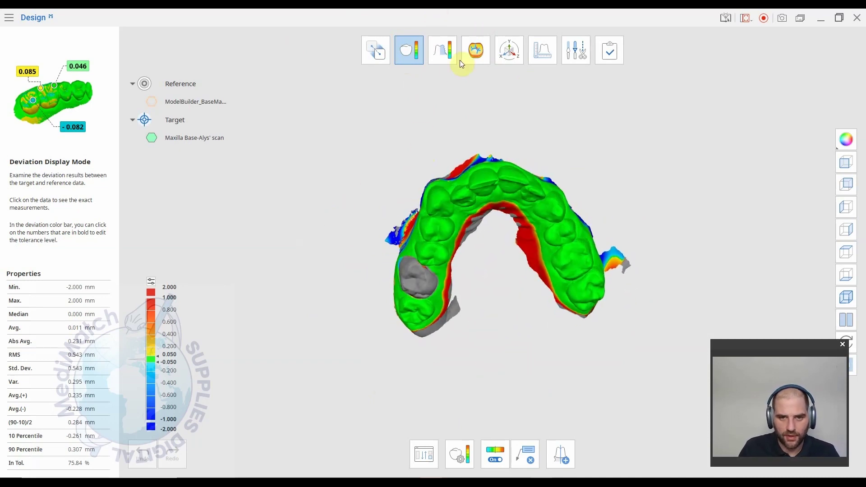
pyautogui.click(443, 56)
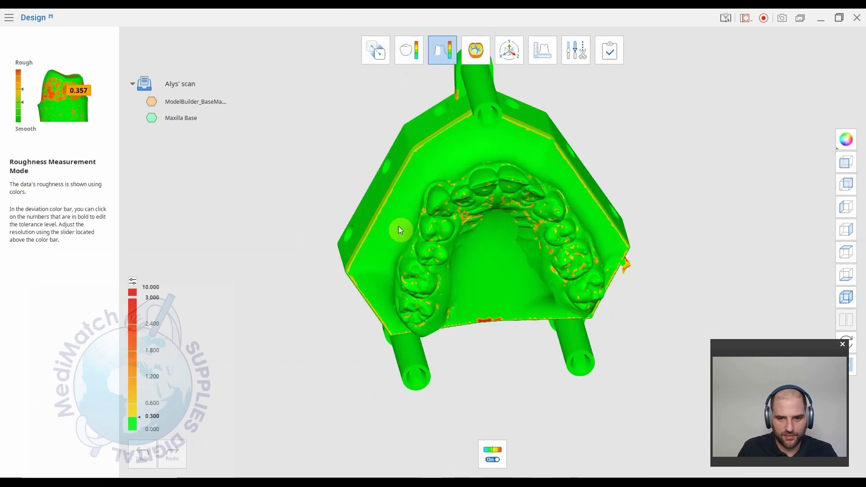
pyautogui.moveTo(492, 282); pyautogui.dragTo(434, 152, button='right')
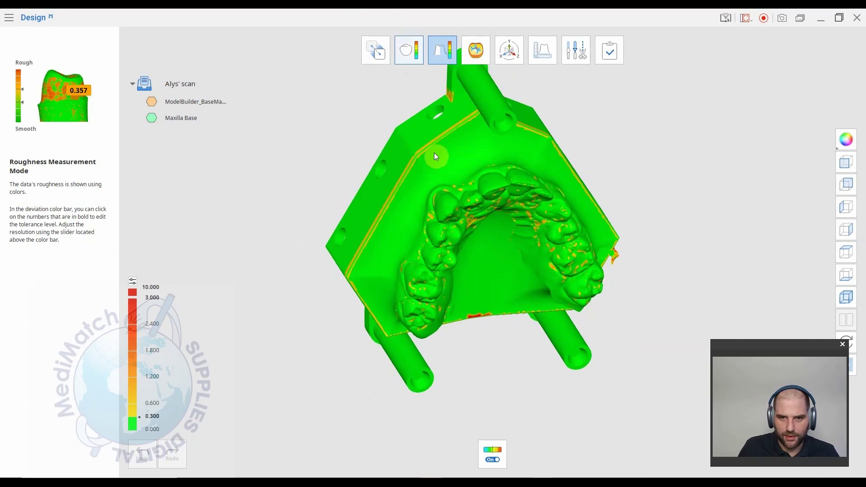
# Display the curvature map of both maxilla models and widen its colour range to about ±1.710
pyautogui.click(482, 55)
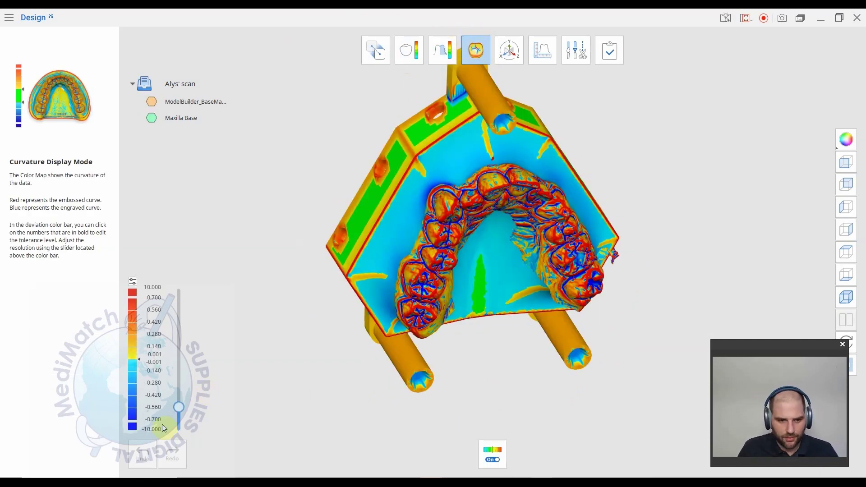
pyautogui.moveTo(179, 408); pyautogui.dragTo(179, 381)
pyautogui.moveTo(587, 220); pyautogui.dragTo(462, 187, button='right')
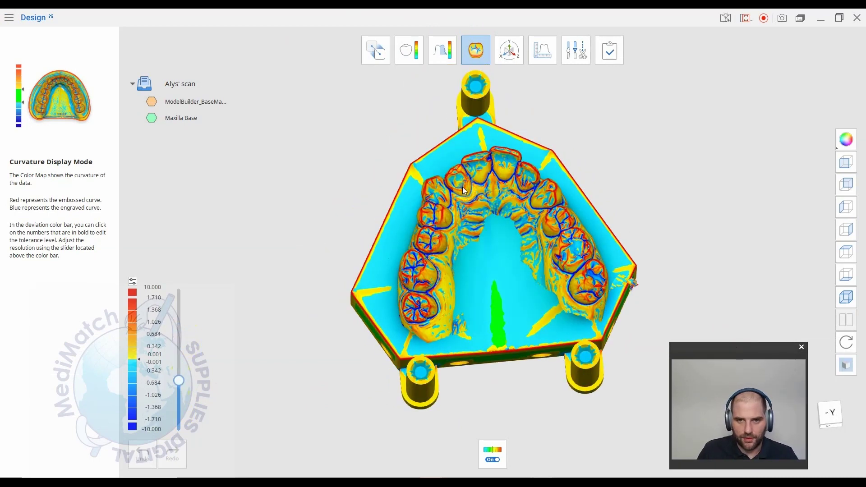
# Try rotating the ModelBuilder_Base Maxilla model about a quarter turn clockwise with the 3D Manipulator
pyautogui.click(508, 51)
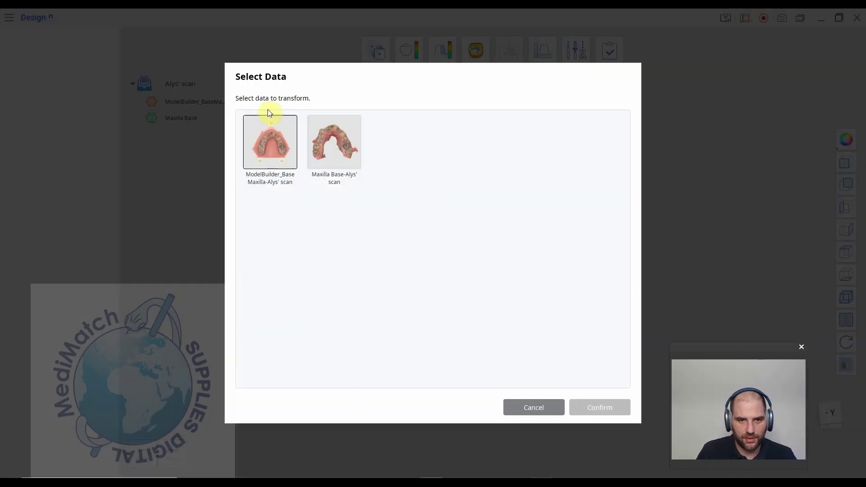
pyautogui.click(272, 138)
pyautogui.click(599, 408)
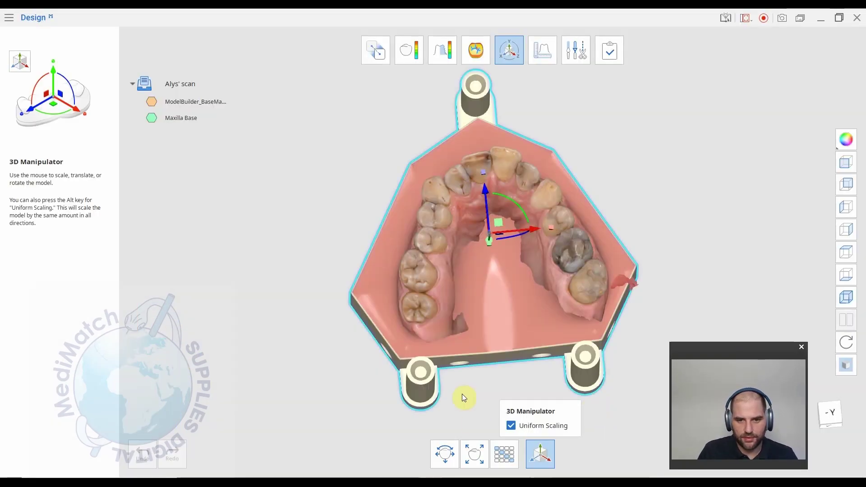
pyautogui.moveTo(521, 210); pyautogui.dragTo(528, 322)
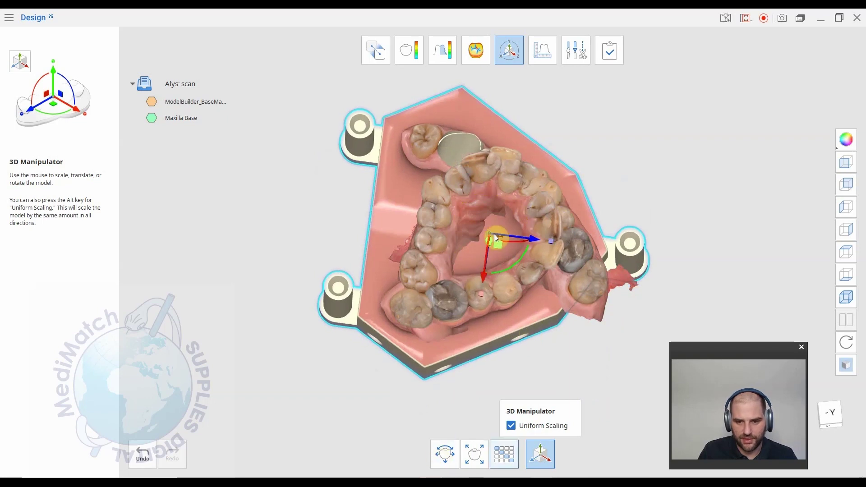
# View the Transformation Matrix of the ModelBuilder_Base Maxilla model, undo its rotation and close the matrix
pyautogui.click(499, 451)
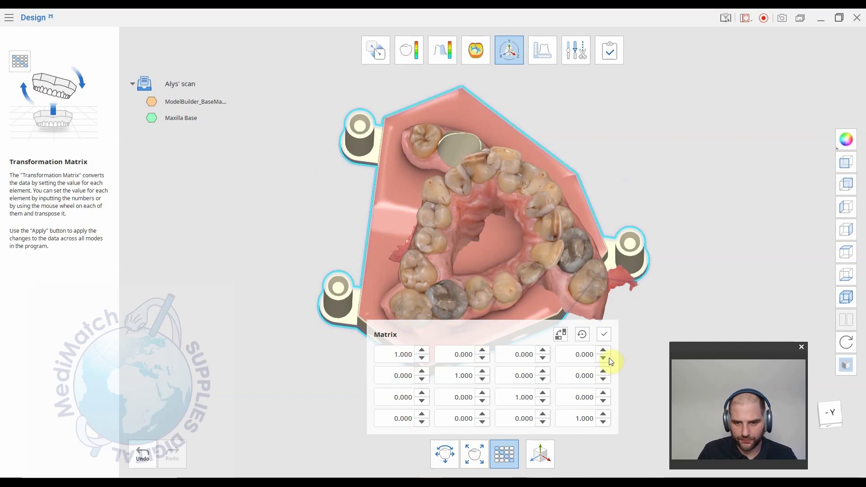
pyautogui.click(142, 458)
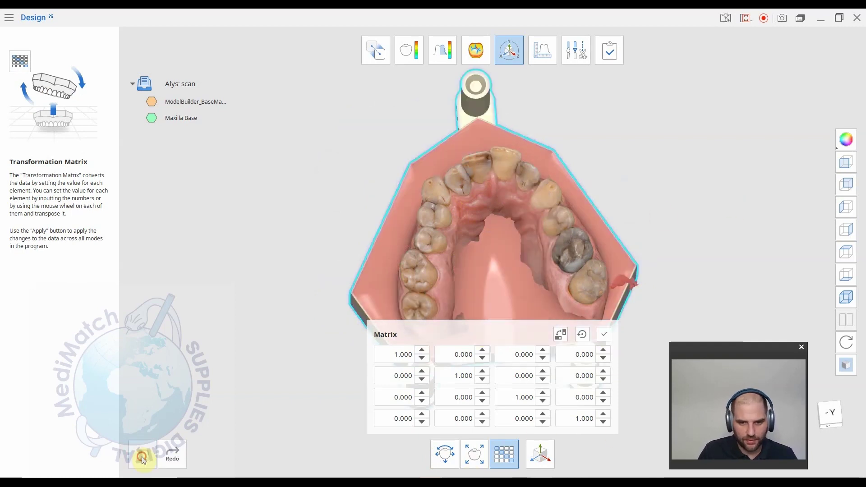
pyautogui.click(505, 446)
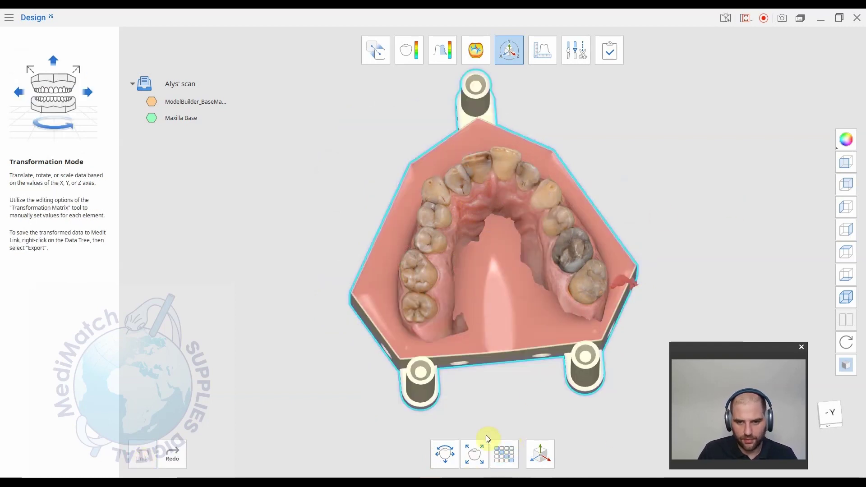
pyautogui.moveTo(571, 340); pyautogui.dragTo(463, 296, button='right')
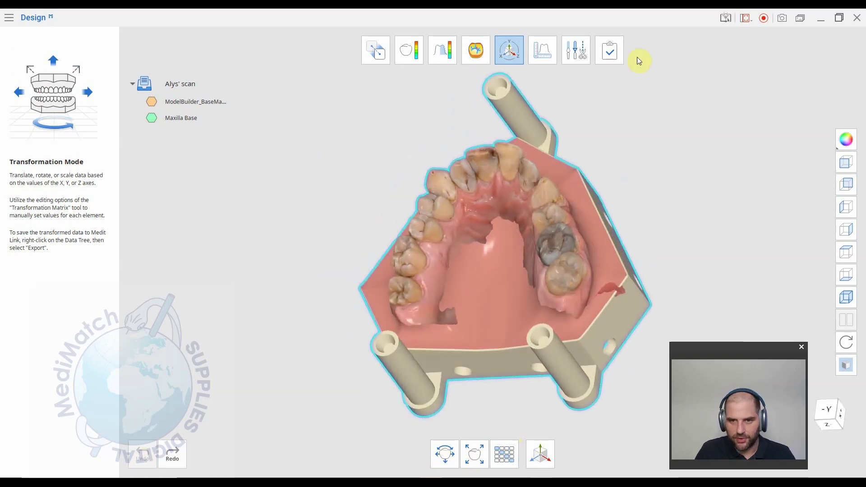
# Switch to Measurement Mode and view the aligned maxilla models from several angles
pyautogui.click(538, 61)
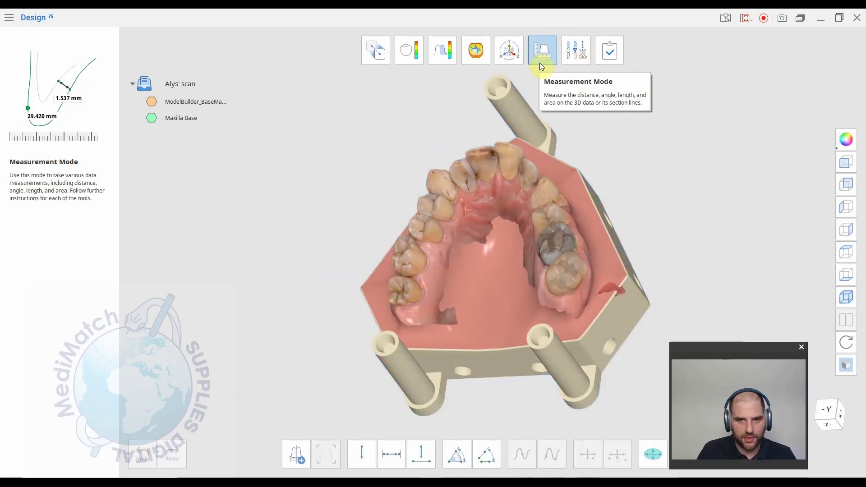
pyautogui.moveTo(546, 167); pyautogui.dragTo(360, 199, button='right')
pyautogui.moveTo(517, 93); pyautogui.dragTo(640, 185, button='right')
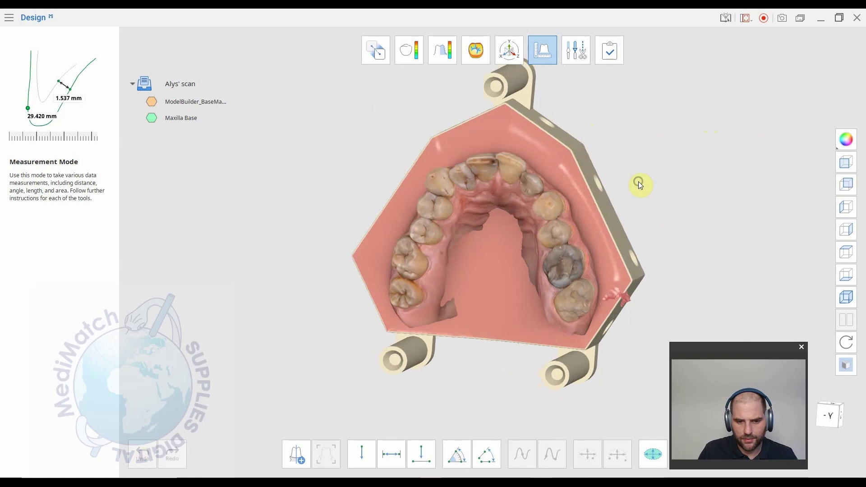
# Select all teeth on both maxilla models with the Trimming Tool's Smart Teeth Selection
pyautogui.click(567, 58)
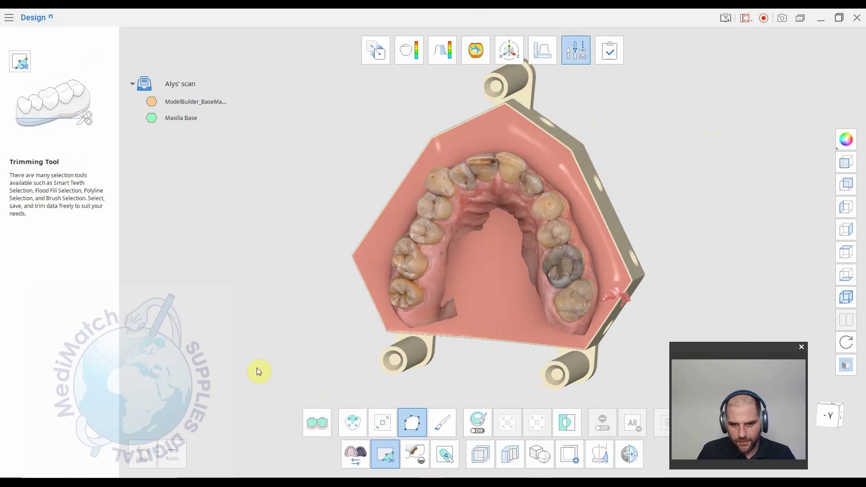
pyautogui.moveTo(425, 215); pyautogui.dragTo(400, 218, button='right')
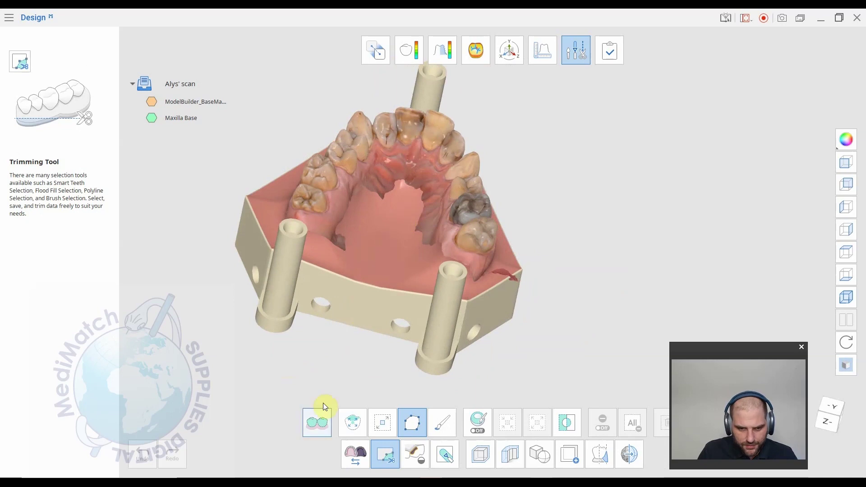
pyautogui.click(316, 427)
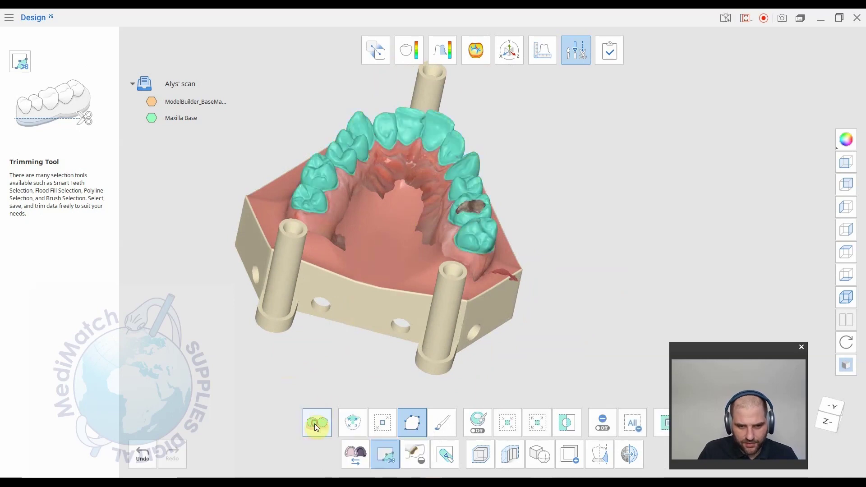
pyautogui.moveTo(505, 246); pyautogui.dragTo(437, 326, button='right')
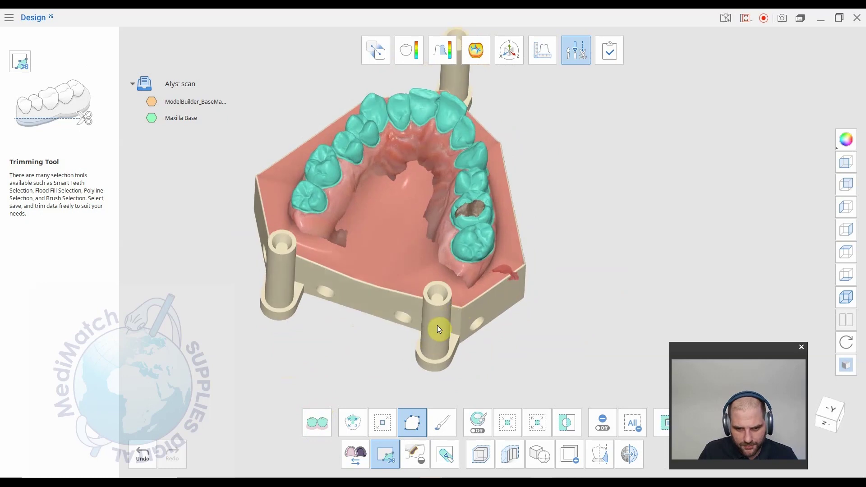
pyautogui.click(315, 431)
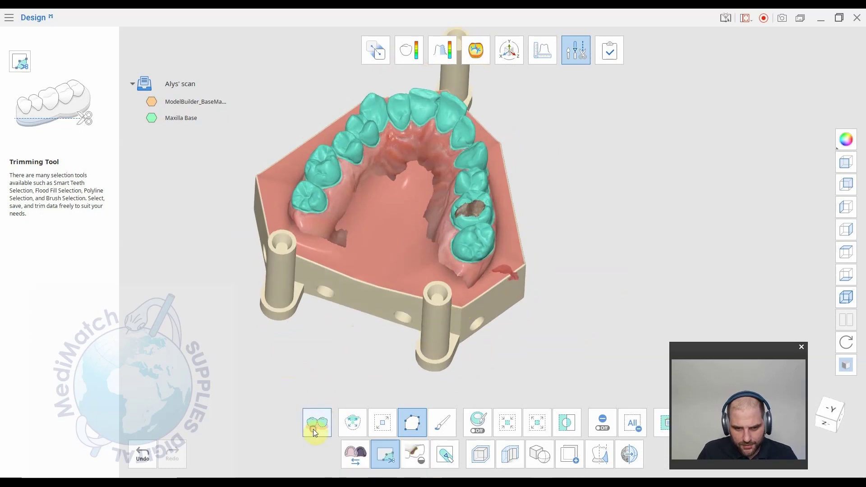
pyautogui.click(385, 455)
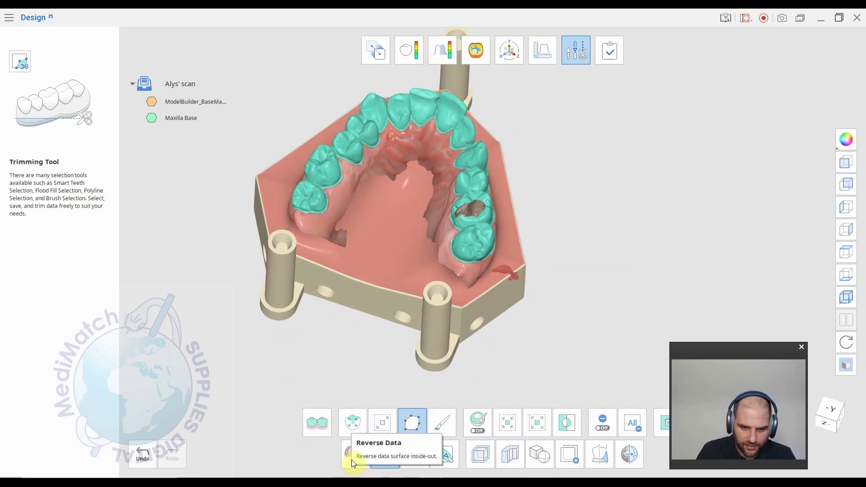
# Reverse the data surfaces of both ModelBuilder_Base Maxilla and Maxilla Base inside-out
pyautogui.moveTo(382, 317); pyautogui.dragTo(363, 355, button='right')
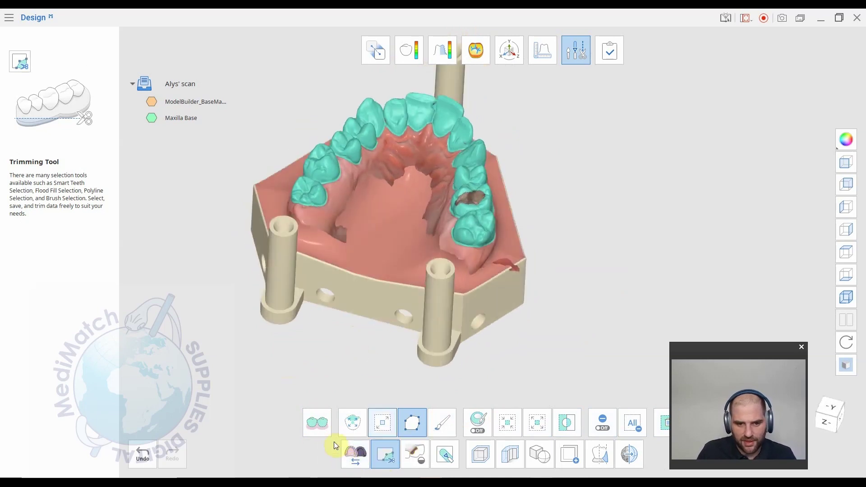
pyautogui.click(356, 451)
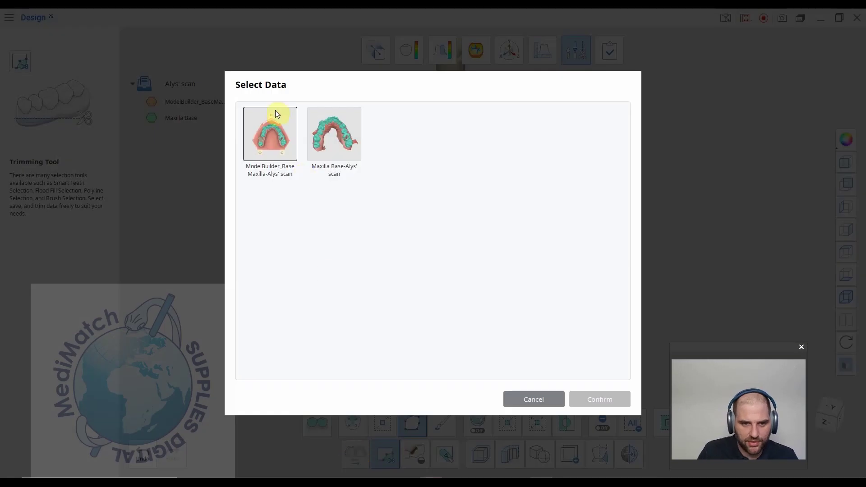
pyautogui.click(275, 137)
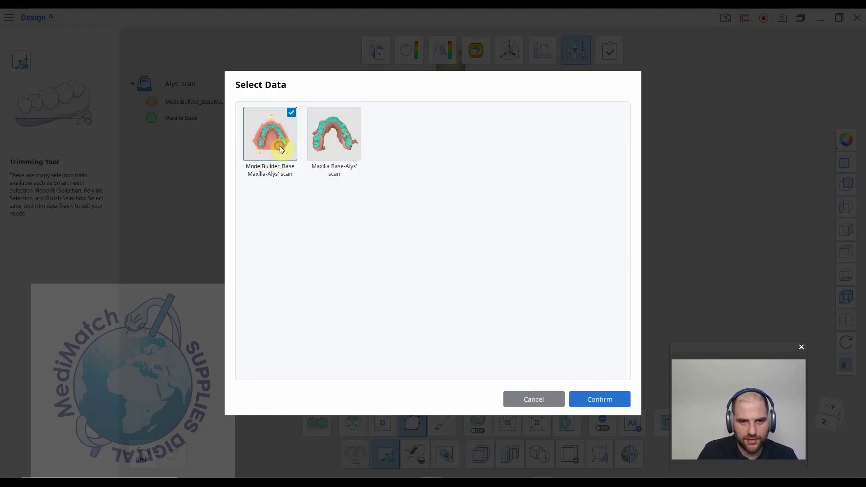
pyautogui.click(335, 139)
pyautogui.click(610, 397)
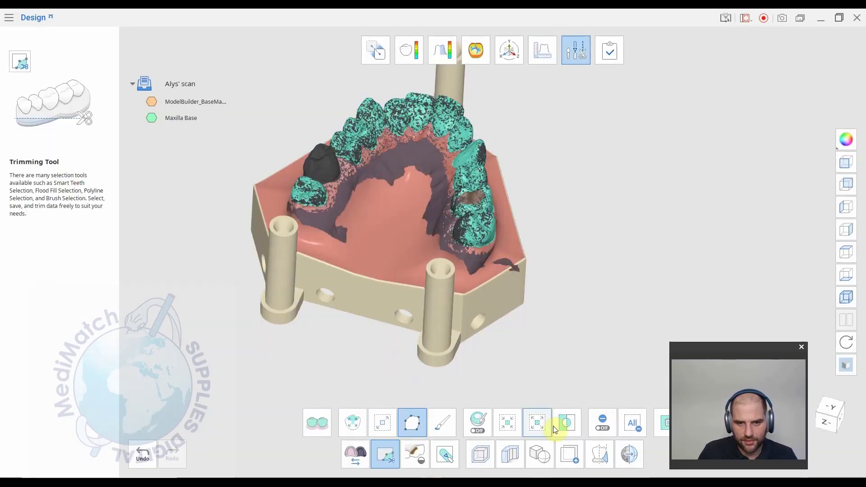
# Hide ModelBuilder_BaseMaxilla so only Maxilla Base is displayed, and clear the teeth selection
pyautogui.moveTo(497, 350); pyautogui.dragTo(376, 339, button='right')
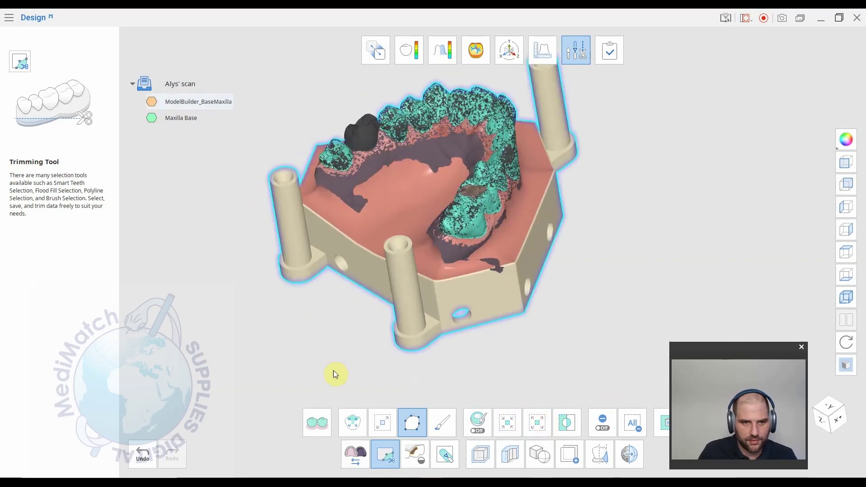
pyautogui.click(152, 120)
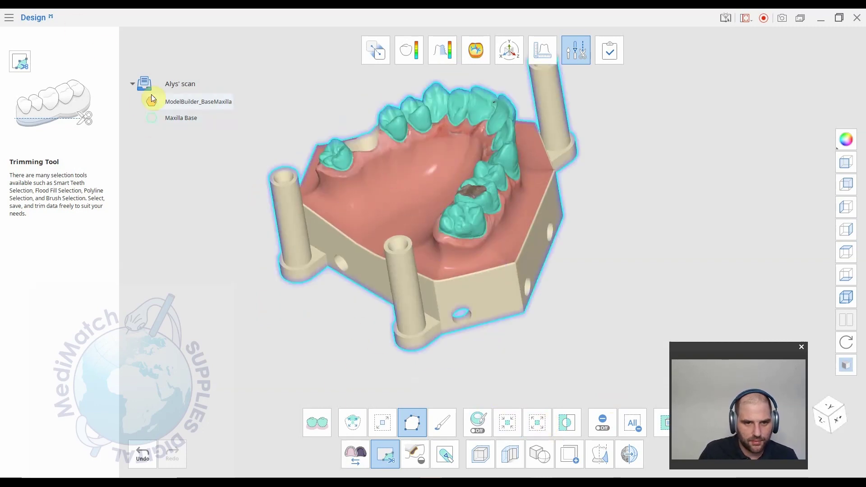
pyautogui.click(151, 101)
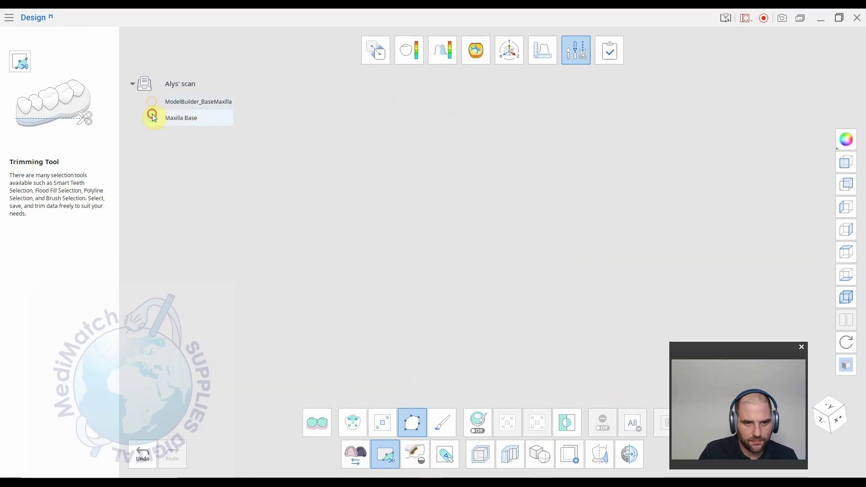
pyautogui.click(152, 117)
pyautogui.moveTo(319, 235); pyautogui.dragTo(473, 324, button='right')
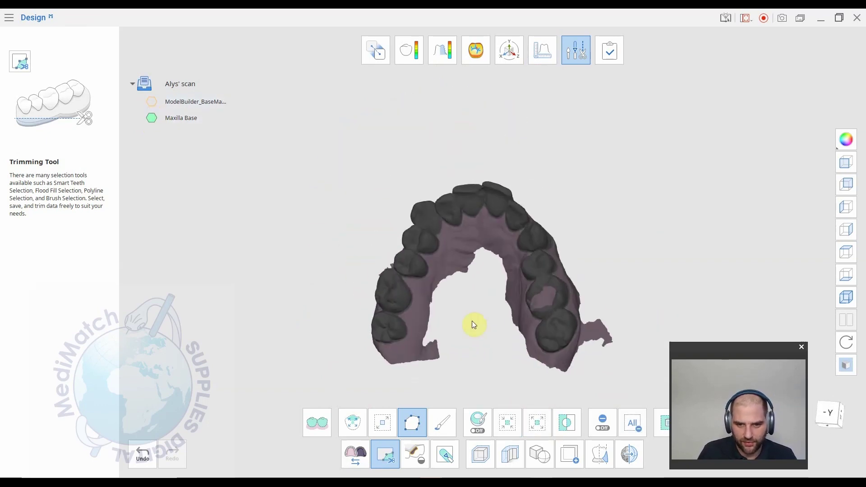
pyautogui.moveTo(538, 200); pyautogui.dragTo(630, 231, button='right')
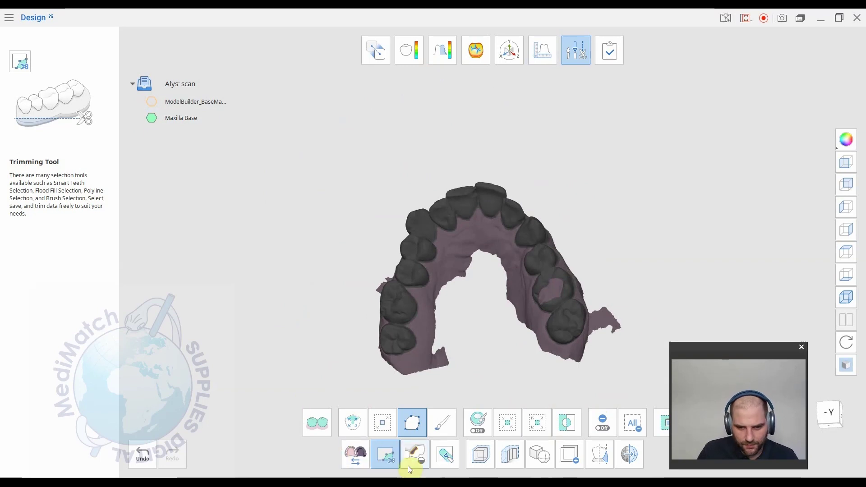
pyautogui.click(383, 456)
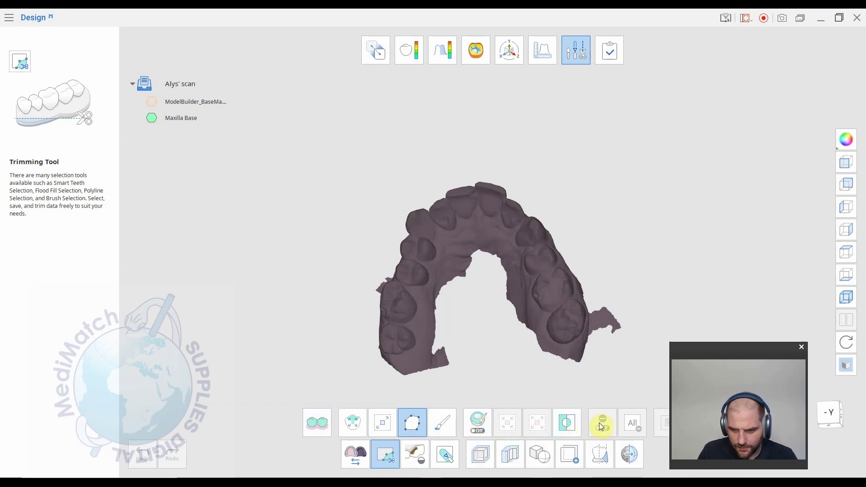
# Look at the Fill Holes settings for Maxilla Base and switch to the Sculpting tool
pyautogui.click(418, 460)
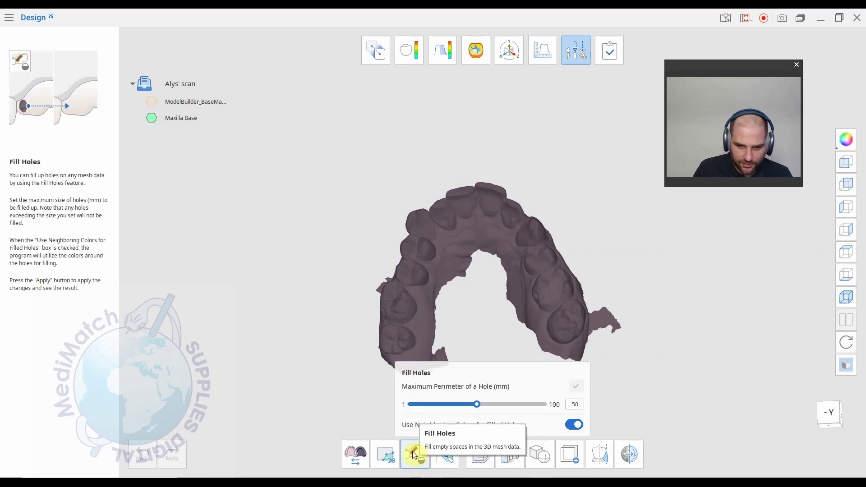
pyautogui.moveTo(515, 260); pyautogui.dragTo(499, 336, button='right')
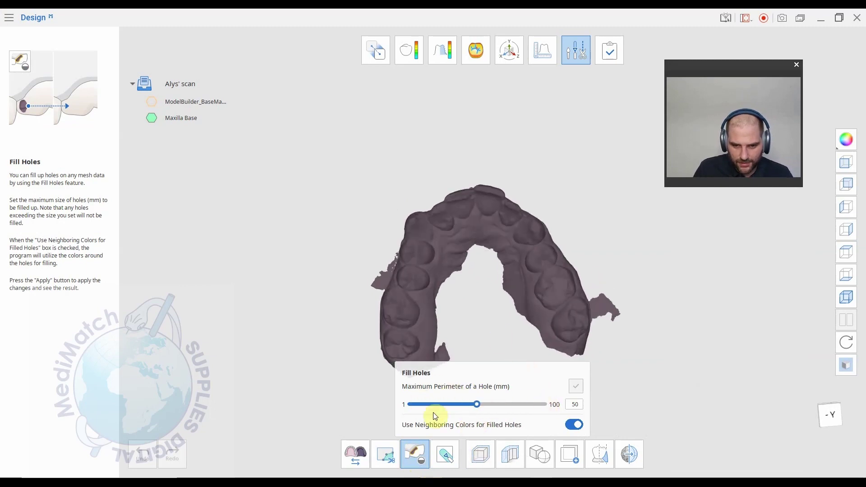
pyautogui.click(444, 456)
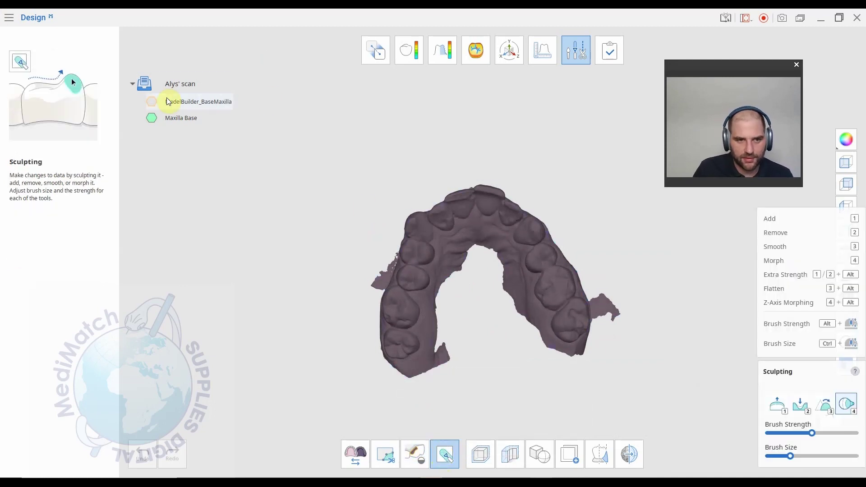
# Reverse the surface of Maxilla Base so its coloured side faces outward again
pyautogui.click(356, 461)
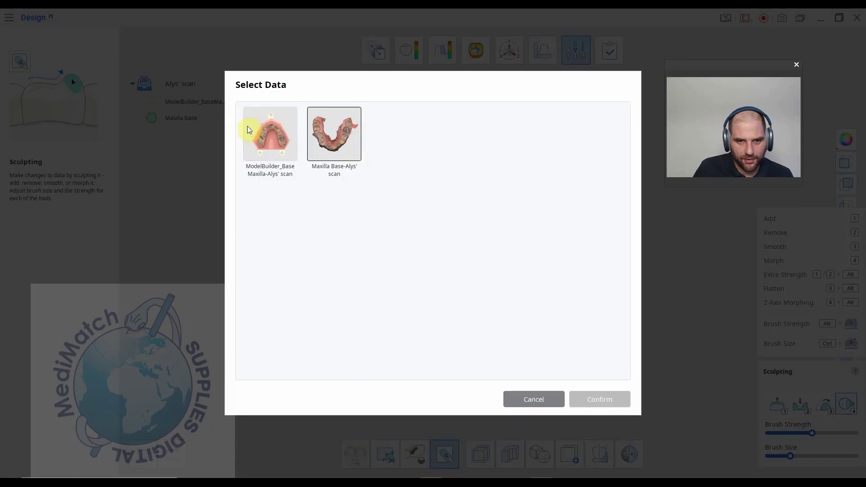
pyautogui.click(339, 138)
pyautogui.click(599, 399)
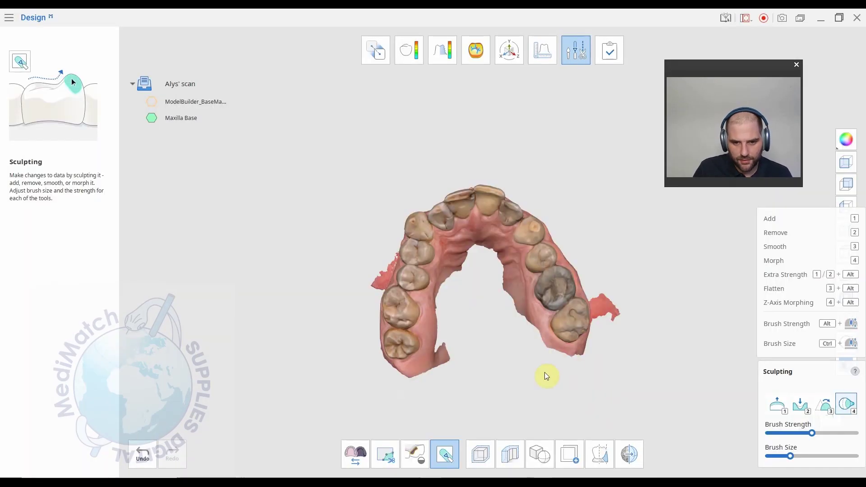
# Build up material on the chewing surface of the dark grey molar with the Add sculpting brush
pyautogui.moveTo(472, 372); pyautogui.dragTo(453, 289, button='right')
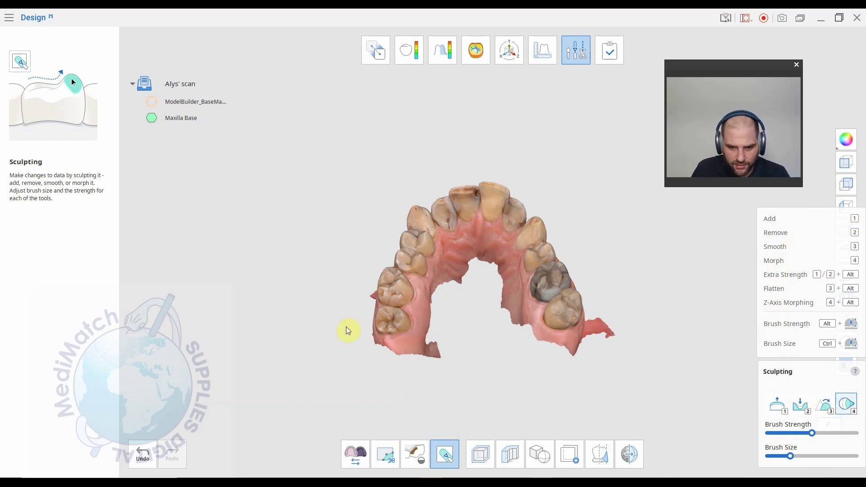
pyautogui.moveTo(554, 270); pyautogui.dragTo(601, 362, button='right')
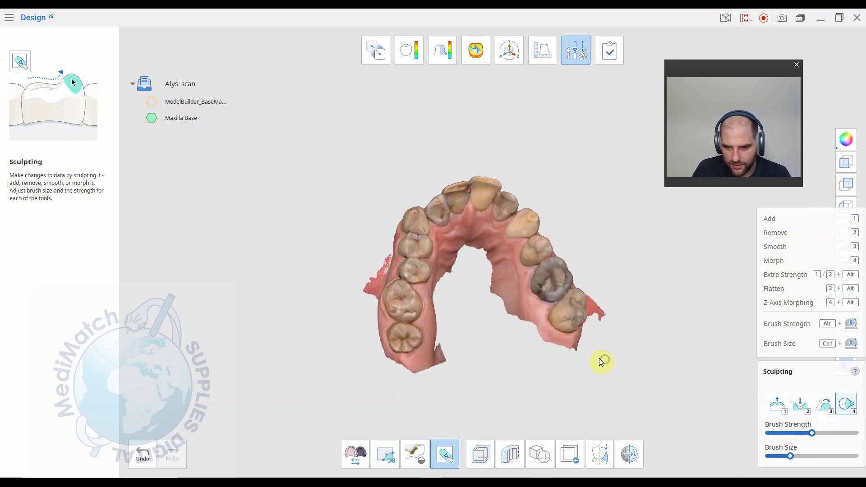
pyautogui.scroll(10, 516, 210)
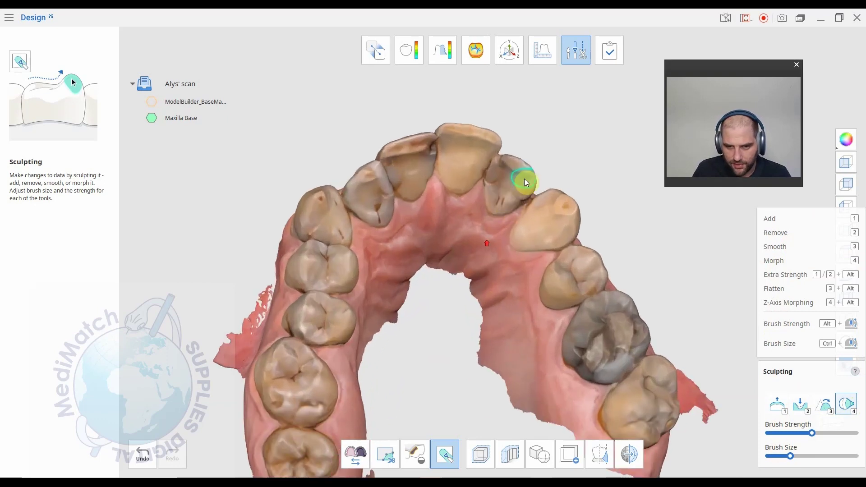
pyautogui.moveTo(511, 353)
pyautogui.mouseDown(button='right')
pyautogui.moveTo(648, 396)
pyautogui.moveTo(696, 373)
pyautogui.mouseUp(button='right')
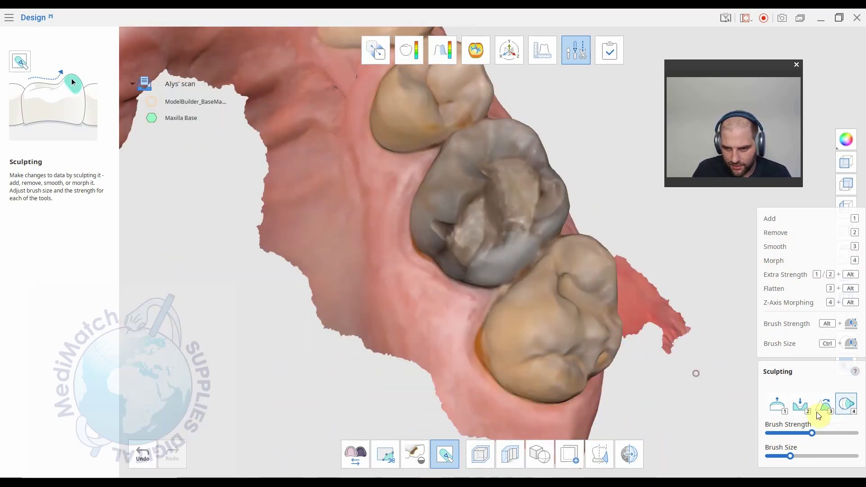
pyautogui.click(775, 402)
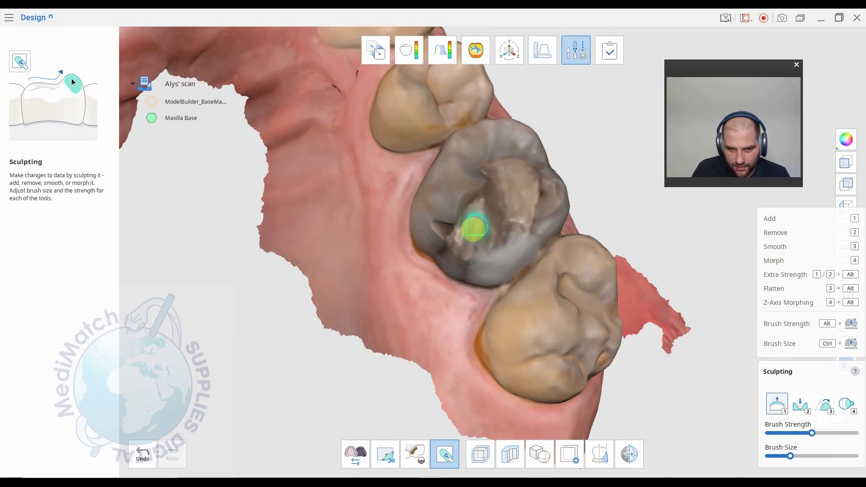
pyautogui.moveTo(487, 192)
pyautogui.mouseDown()
pyautogui.moveTo(456, 218)
pyautogui.moveTo(456, 231)
pyautogui.moveTo(464, 218)
pyautogui.moveTo(482, 280)
pyautogui.mouseUp()
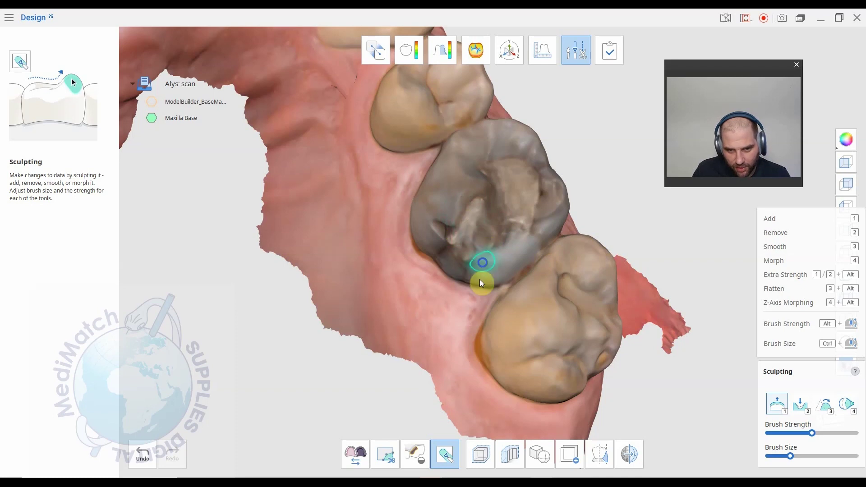
pyautogui.moveTo(482, 280)
pyautogui.mouseDown(button='right')
pyautogui.moveTo(445, 161)
pyautogui.moveTo(386, 193)
pyautogui.mouseUp(button='right')
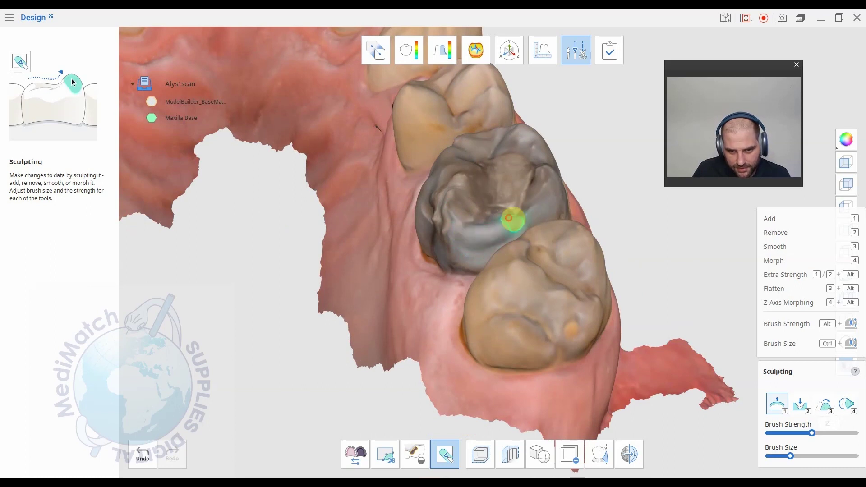
pyautogui.moveTo(506, 268)
pyautogui.mouseDown()
pyautogui.moveTo(522, 276)
pyautogui.moveTo(513, 267)
pyautogui.moveTo(512, 299)
pyautogui.mouseUp()
pyautogui.moveTo(512, 299)
pyautogui.mouseDown(button='right')
pyautogui.moveTo(618, 253)
pyautogui.moveTo(523, 287)
pyautogui.mouseUp(button='right')
# Carve a narrow groove into the rearmost molar beside the grey one, using the Remove brush with higher strength and smaller size
pyautogui.click(800, 407)
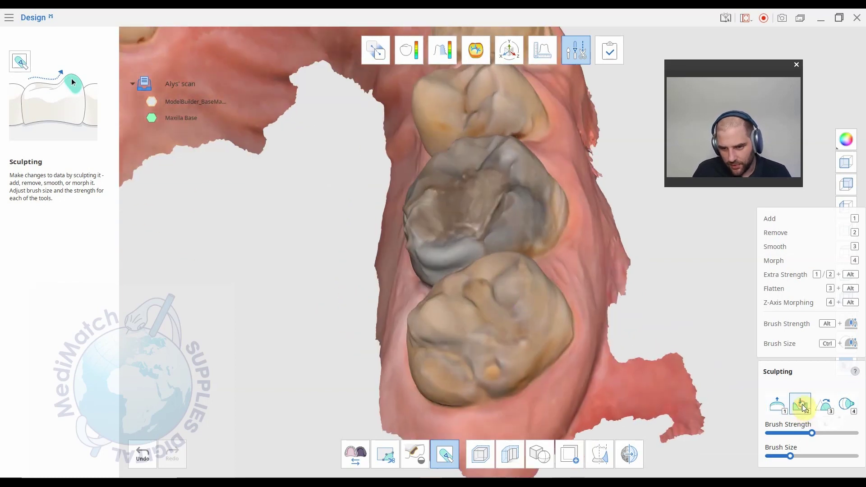
pyautogui.moveTo(400, 364)
pyautogui.mouseDown(button='right')
pyautogui.moveTo(473, 339)
pyautogui.moveTo(569, 340)
pyautogui.moveTo(489, 361)
pyautogui.mouseUp(button='right')
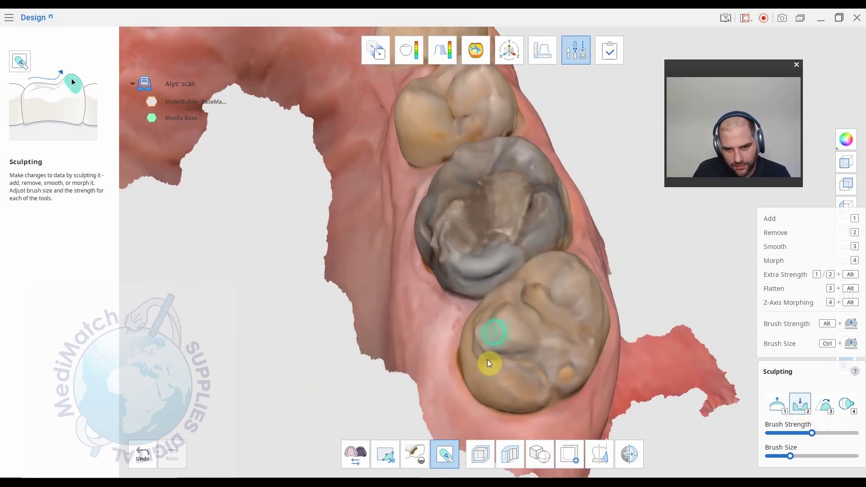
pyautogui.moveTo(489, 361)
pyautogui.mouseDown()
pyautogui.moveTo(514, 325)
pyautogui.moveTo(504, 327)
pyautogui.moveTo(524, 337)
pyautogui.moveTo(489, 333)
pyautogui.moveTo(496, 346)
pyautogui.moveTo(507, 321)
pyautogui.moveTo(503, 344)
pyautogui.moveTo(510, 312)
pyautogui.moveTo(516, 326)
pyautogui.moveTo(493, 344)
pyautogui.moveTo(516, 320)
pyautogui.moveTo(509, 336)
pyautogui.mouseUp()
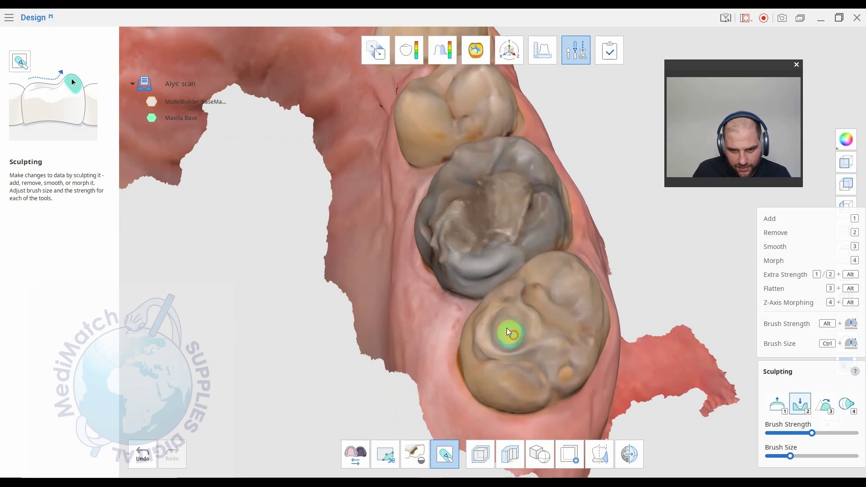
pyautogui.moveTo(507, 330)
pyautogui.mouseDown(button='right')
pyautogui.moveTo(543, 110)
pyautogui.moveTo(529, 158)
pyautogui.moveTo(538, 350)
pyautogui.moveTo(460, 394)
pyautogui.moveTo(447, 349)
pyautogui.moveTo(465, 345)
pyautogui.mouseUp(button='right')
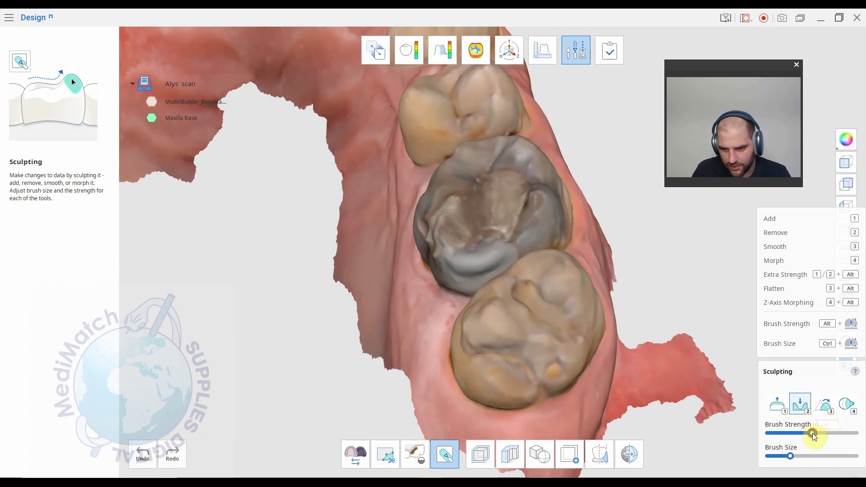
pyautogui.moveTo(812, 432); pyautogui.dragTo(847, 443)
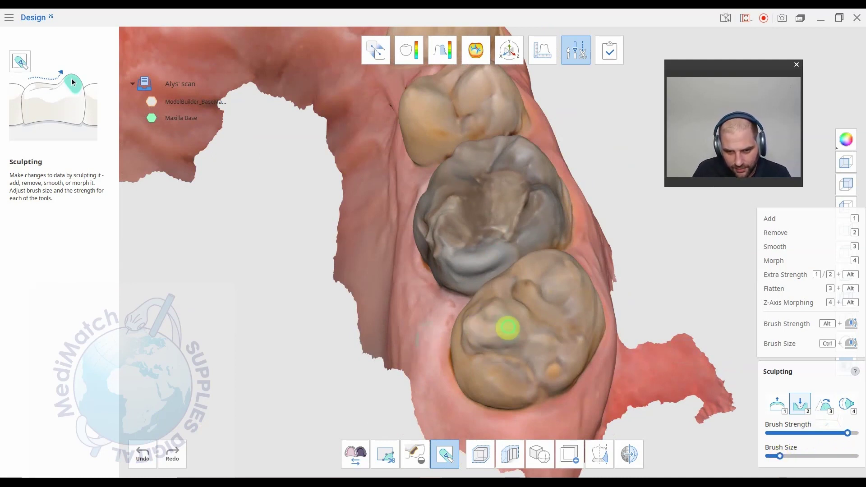
pyautogui.moveTo(524, 324)
pyautogui.mouseDown()
pyautogui.moveTo(542, 332)
pyautogui.moveTo(509, 321)
pyautogui.mouseUp()
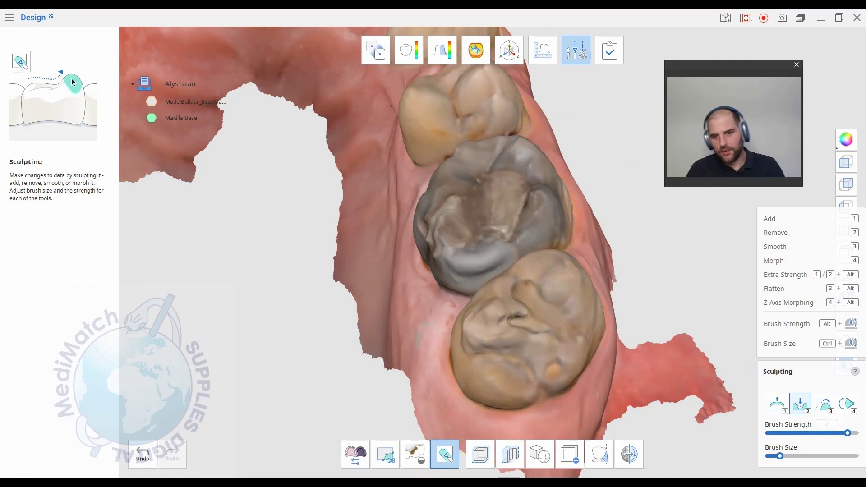
# Even out the carved chewing surface of the rearmost molar with the Smooth sculpting brush
pyautogui.click(825, 407)
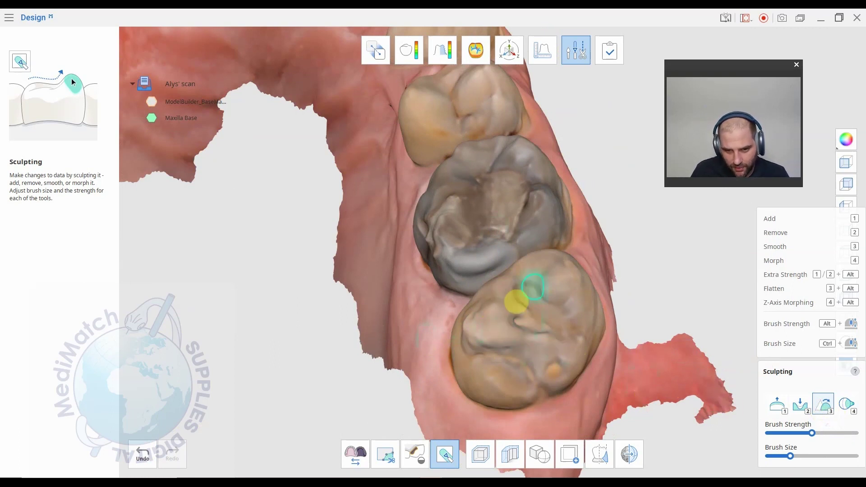
pyautogui.moveTo(578, 333)
pyautogui.mouseDown()
pyautogui.moveTo(547, 357)
pyautogui.moveTo(543, 379)
pyautogui.moveTo(506, 342)
pyautogui.moveTo(465, 336)
pyautogui.moveTo(470, 350)
pyautogui.mouseUp()
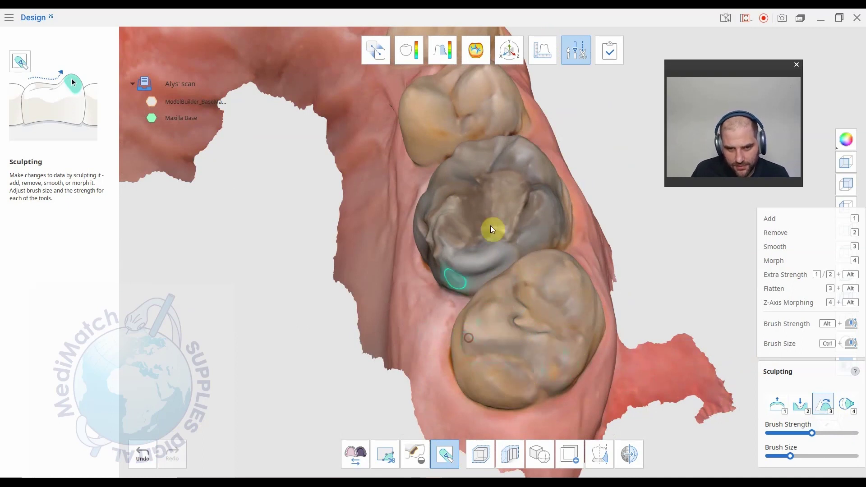
pyautogui.moveTo(491, 228); pyautogui.dragTo(625, 225, button='right')
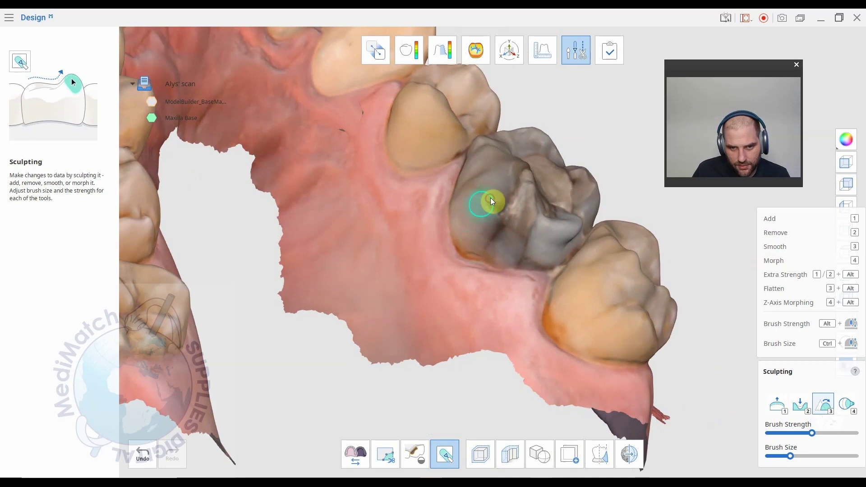
pyautogui.moveTo(487, 199); pyautogui.dragTo(510, 267, button='right')
pyautogui.moveTo(509, 267)
pyautogui.mouseDown()
pyautogui.moveTo(290, 130)
pyautogui.moveTo(354, 77)
pyautogui.moveTo(372, 74)
pyautogui.moveTo(374, 123)
pyautogui.moveTo(446, 124)
pyautogui.moveTo(458, 137)
pyautogui.moveTo(442, 201)
pyautogui.moveTo(471, 237)
pyautogui.moveTo(508, 245)
pyautogui.moveTo(529, 310)
pyautogui.moveTo(586, 336)
pyautogui.mouseUp()
pyautogui.moveTo(590, 338)
pyautogui.mouseDown(button='right')
pyautogui.moveTo(576, 203)
pyautogui.moveTo(273, 196)
pyautogui.moveTo(390, 313)
pyautogui.moveTo(391, 192)
pyautogui.mouseUp(button='right')
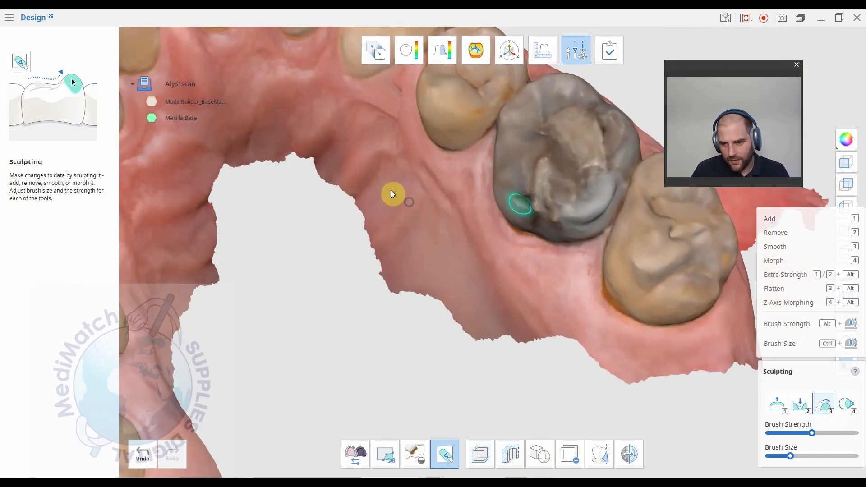
# Pull the inner surfaces of the canine and the neighbouring premolar toward the palate with the Morph brush
pyautogui.click(849, 398)
pyautogui.scroll(-1, 566, 135)
pyautogui.scroll(-2, 476, 165)
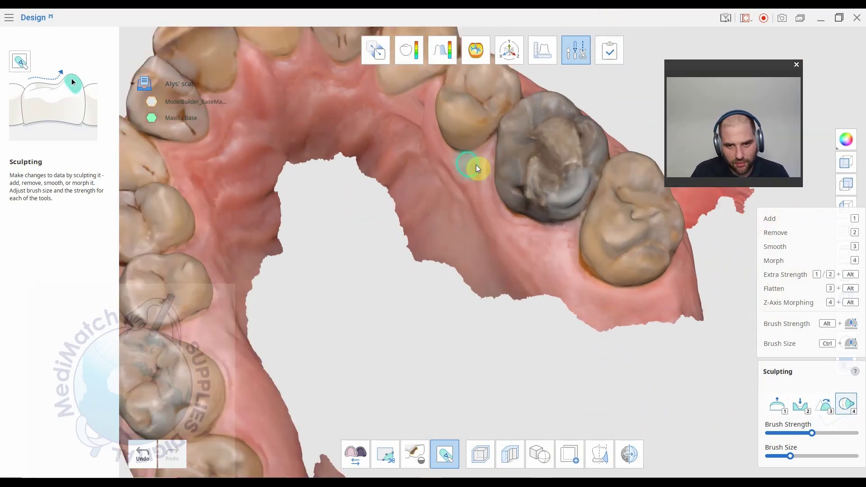
pyautogui.moveTo(342, 209); pyautogui.dragTo(437, 321, button='right')
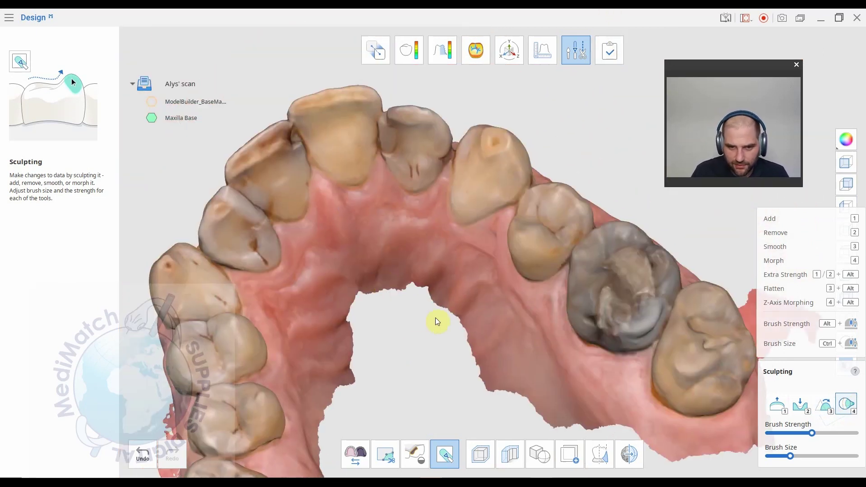
pyautogui.moveTo(468, 192); pyautogui.dragTo(455, 212)
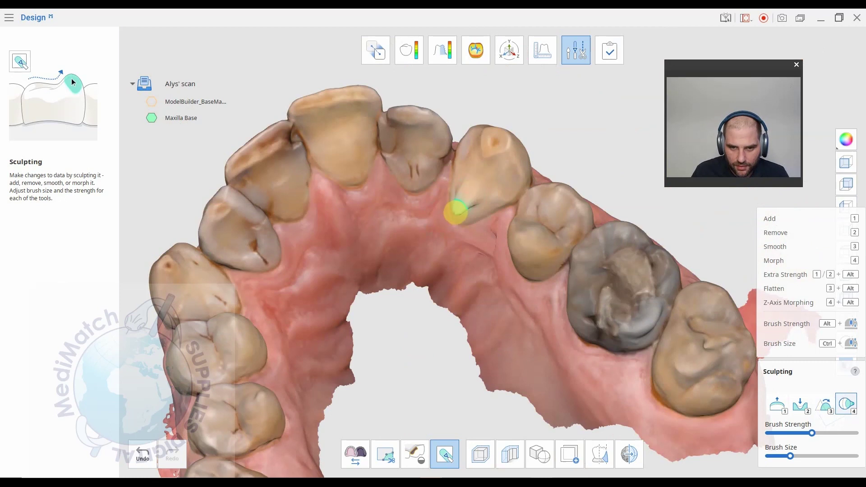
pyautogui.moveTo(400, 229); pyautogui.dragTo(356, 260, button='right')
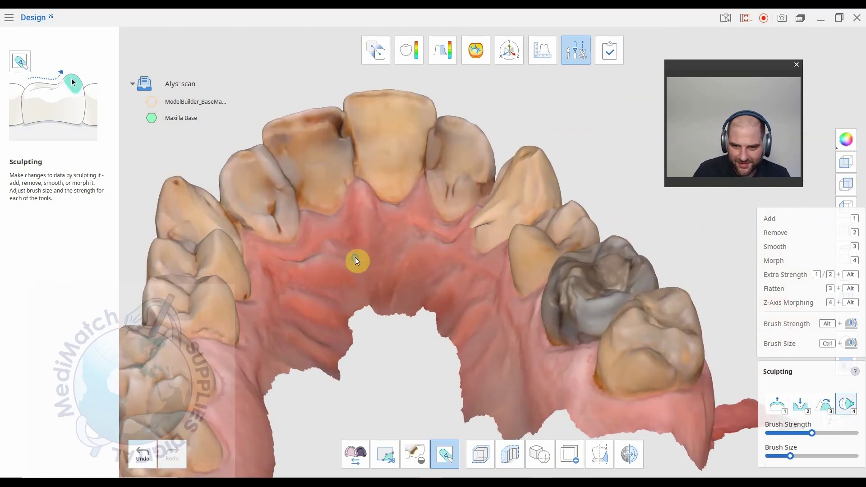
pyautogui.moveTo(521, 249); pyautogui.dragTo(503, 266)
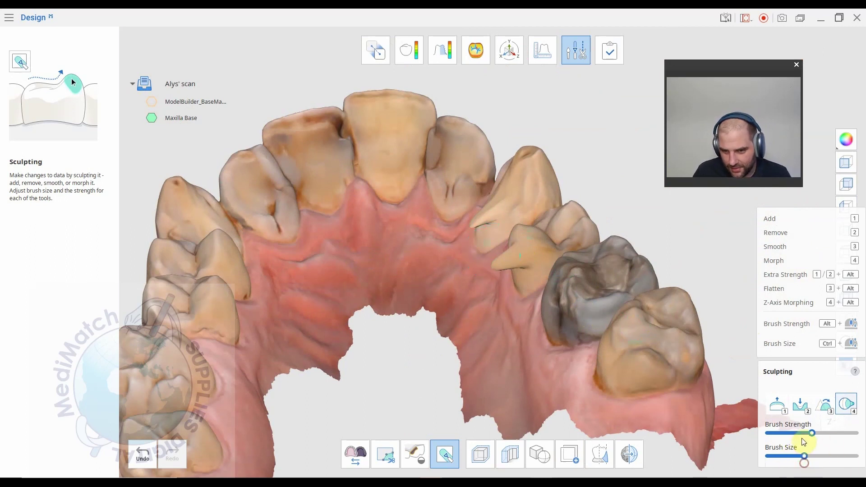
# Lower the Morph sculpting brush's strength and check the reshaped teeth around the arch
pyautogui.moveTo(813, 432); pyautogui.dragTo(799, 434)
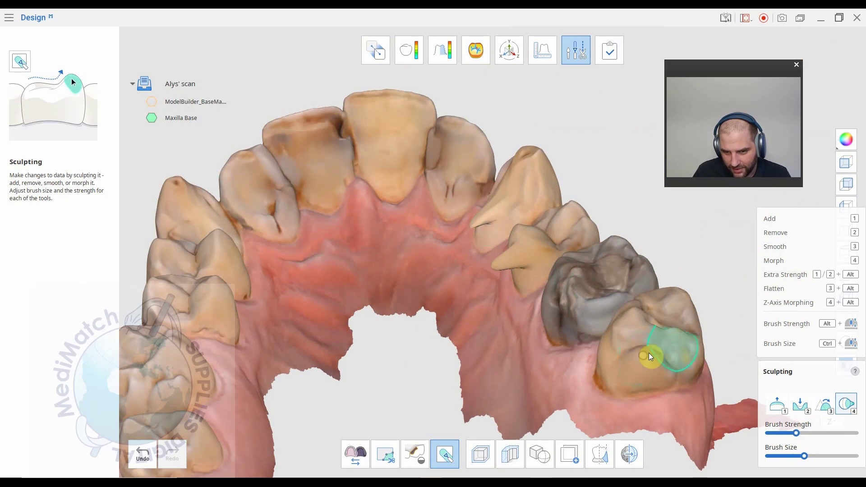
pyautogui.moveTo(710, 351)
pyautogui.mouseDown(button='right')
pyautogui.moveTo(579, 350)
pyautogui.moveTo(539, 374)
pyautogui.mouseUp(button='right')
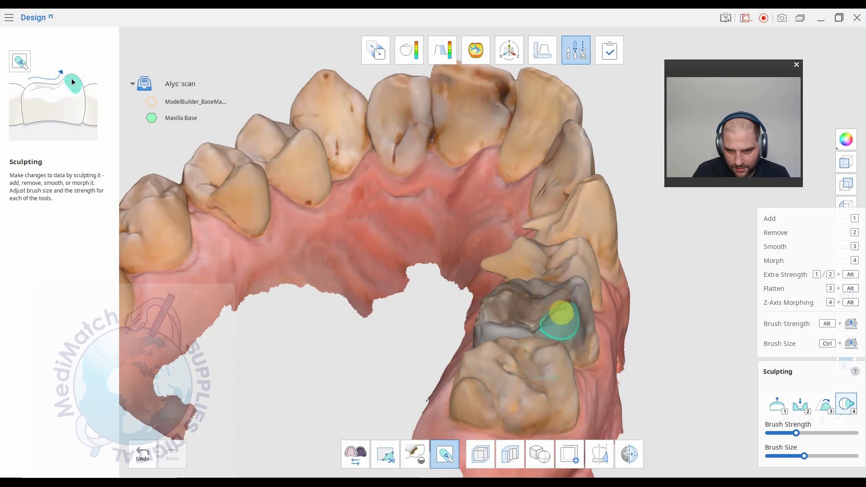
pyautogui.moveTo(561, 318); pyautogui.dragTo(730, 400, button='right')
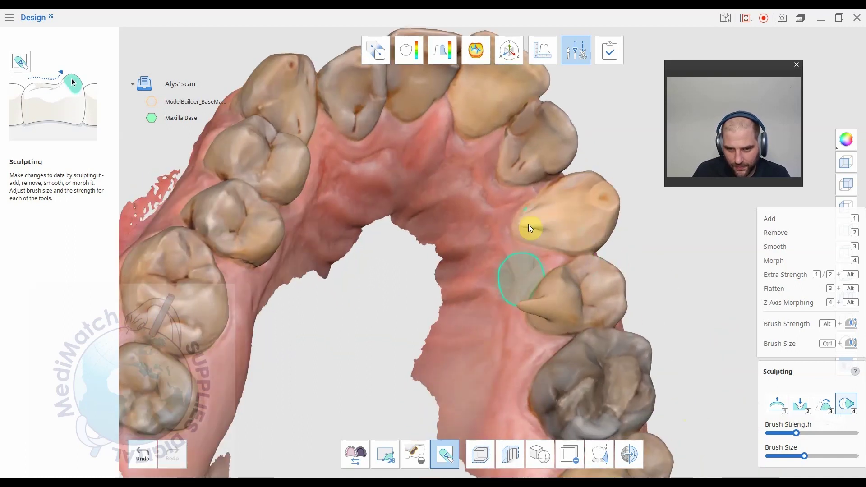
pyautogui.moveTo(540, 128); pyautogui.dragTo(465, 154, button='right')
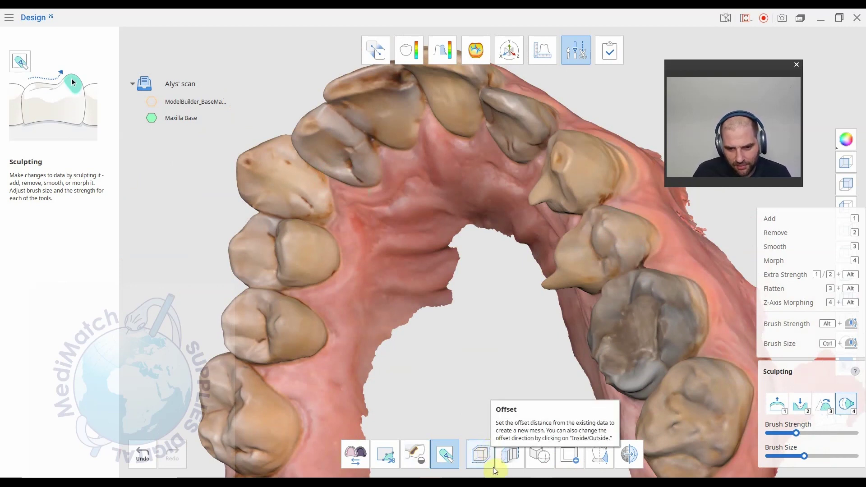
# Preview a 1.27 mm offset of the Maxilla Base scan and examine the resulting shell around the teeth
pyautogui.click(480, 461)
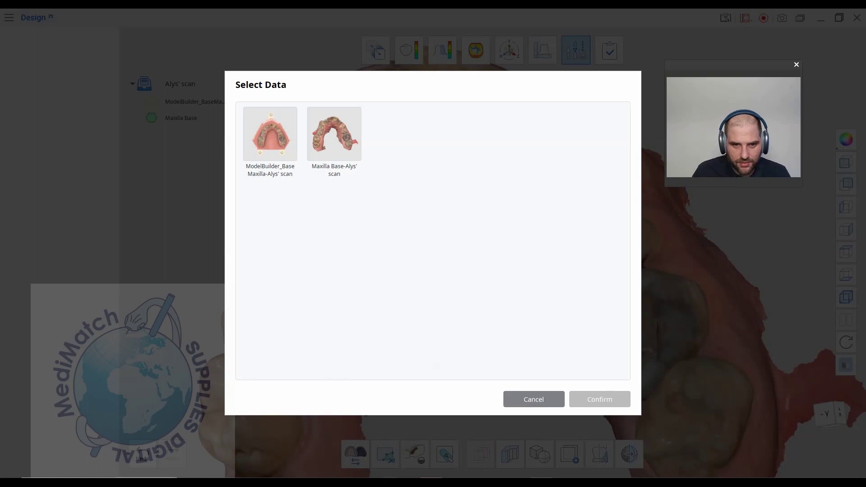
pyautogui.click(322, 140)
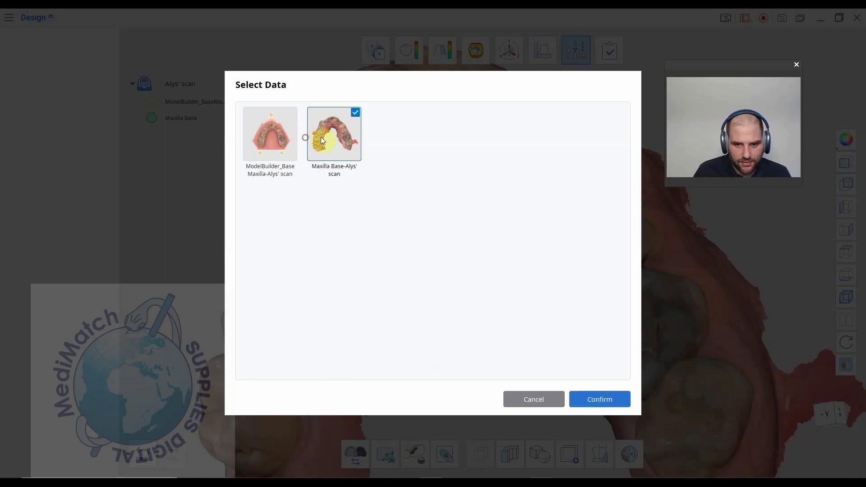
pyautogui.click(597, 405)
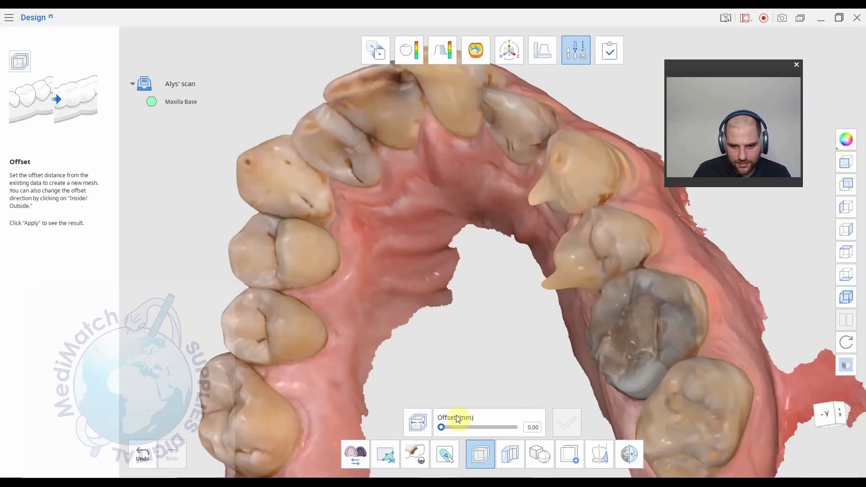
pyautogui.click(458, 426)
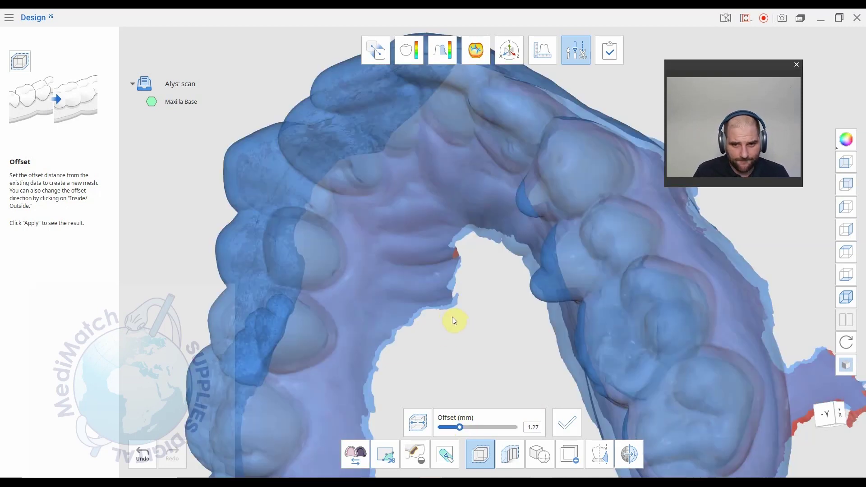
pyautogui.moveTo(508, 354); pyautogui.dragTo(442, 183, button='right')
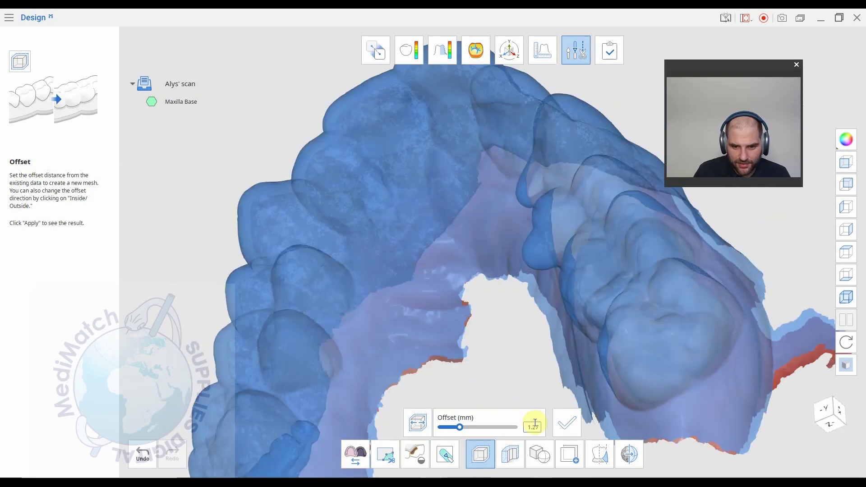
pyautogui.moveTo(524, 428); pyautogui.dragTo(284, 179, button='right')
pyautogui.moveTo(627, 283); pyautogui.dragTo(456, 429, button='right')
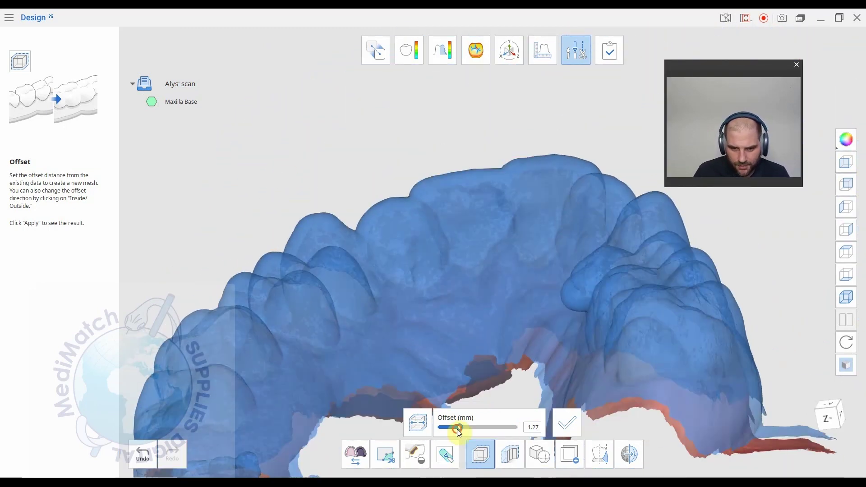
# Try a 4.00 mm offset on the Maxilla Base scan and undo it
pyautogui.moveTo(457, 429); pyautogui.dragTo(432, 433)
pyautogui.click(142, 453)
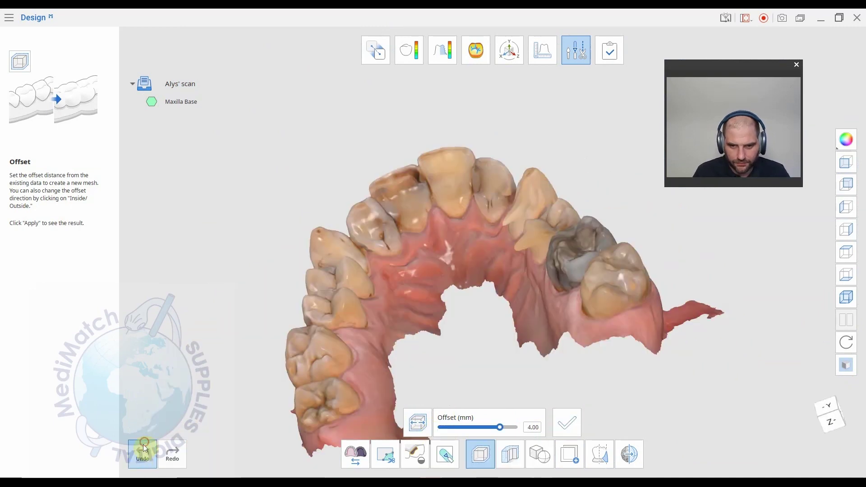
pyautogui.click(142, 451)
pyautogui.moveTo(321, 349); pyautogui.dragTo(548, 251, button='right')
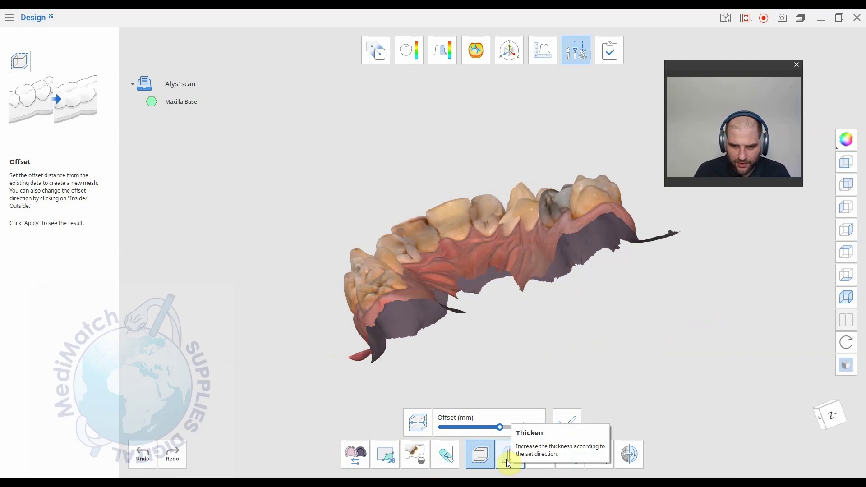
pyautogui.moveTo(563, 190); pyautogui.dragTo(583, 315, button='right')
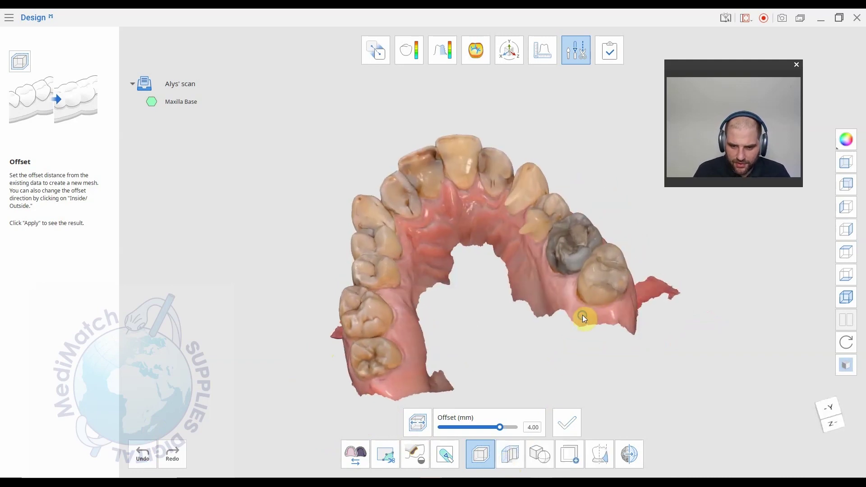
# Preview thickening the Maxilla Base scan by 2.47 mm and examine the thickened shell inside and out
pyautogui.click(512, 455)
pyautogui.click(336, 133)
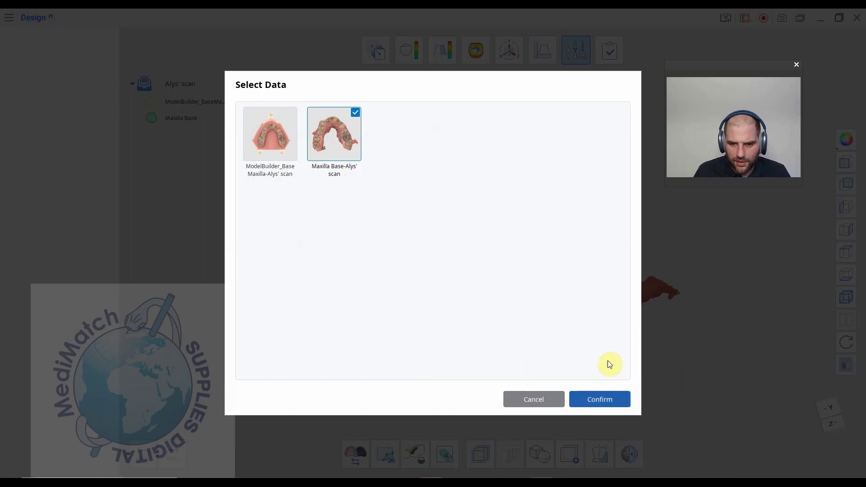
pyautogui.click(599, 406)
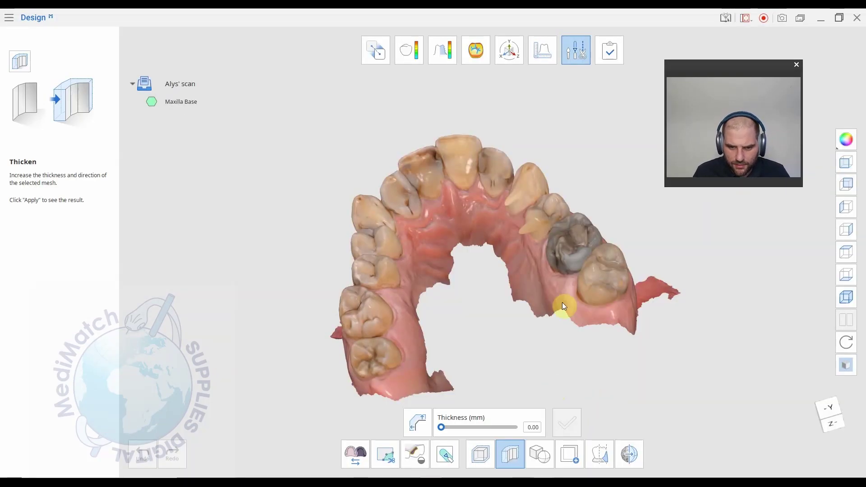
pyautogui.moveTo(534, 334); pyautogui.dragTo(486, 259, button='right')
pyautogui.moveTo(442, 411); pyautogui.dragTo(508, 415, button='right')
pyautogui.moveTo(449, 431); pyautogui.dragTo(478, 427)
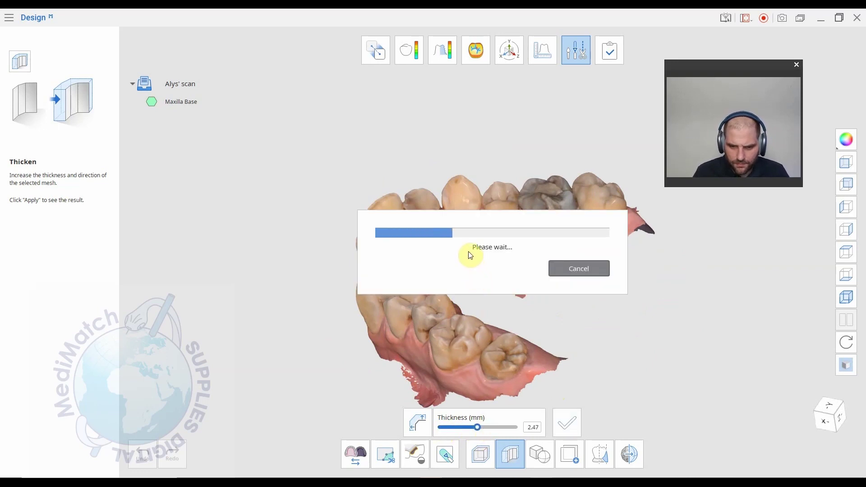
pyautogui.moveTo(565, 329); pyautogui.dragTo(415, 207, button='right')
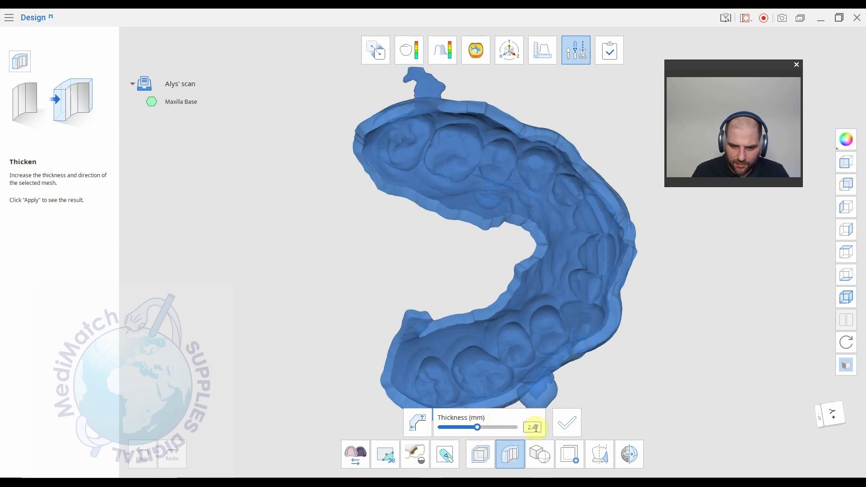
pyautogui.moveTo(481, 212); pyautogui.dragTo(639, 125, button='right')
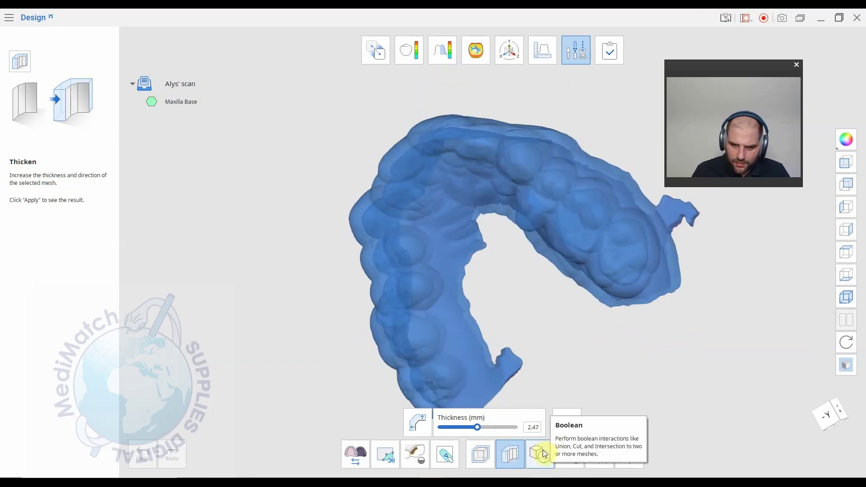
# Rotate the Maxilla Base scan out of position and combine it with the ModelBuilder base maxilla using a Boolean Union
pyautogui.click(539, 458)
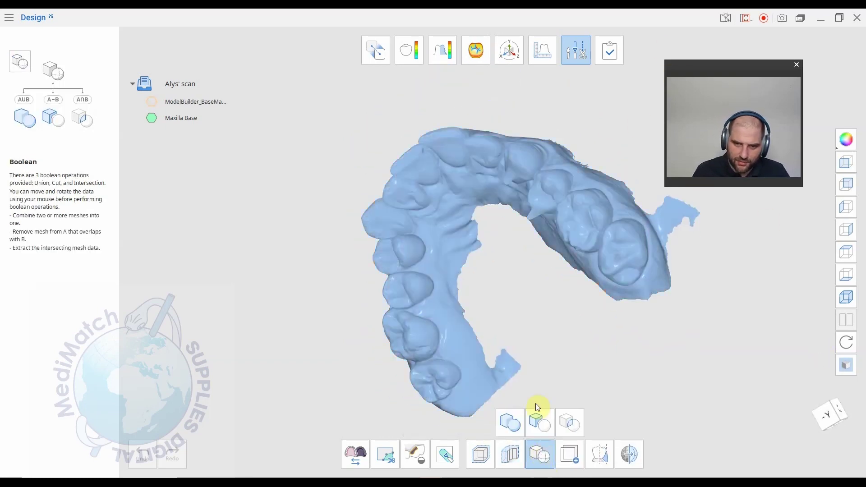
pyautogui.moveTo(523, 247); pyautogui.dragTo(546, 181, button='right')
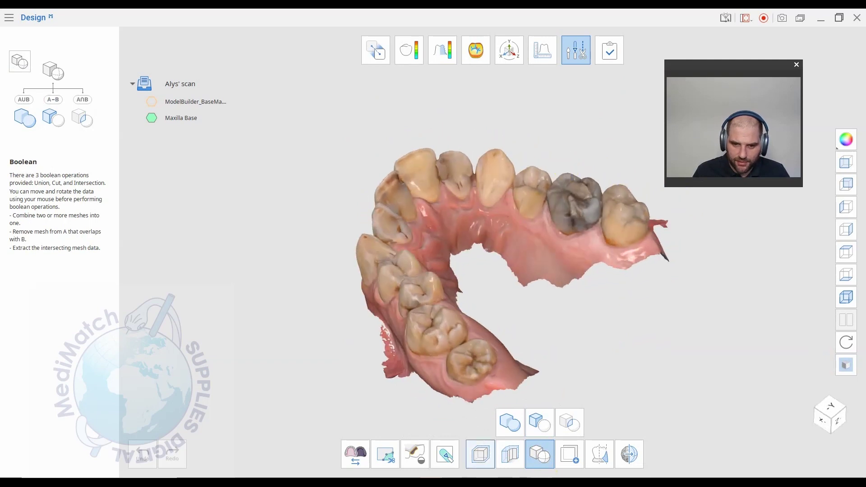
pyautogui.click(506, 419)
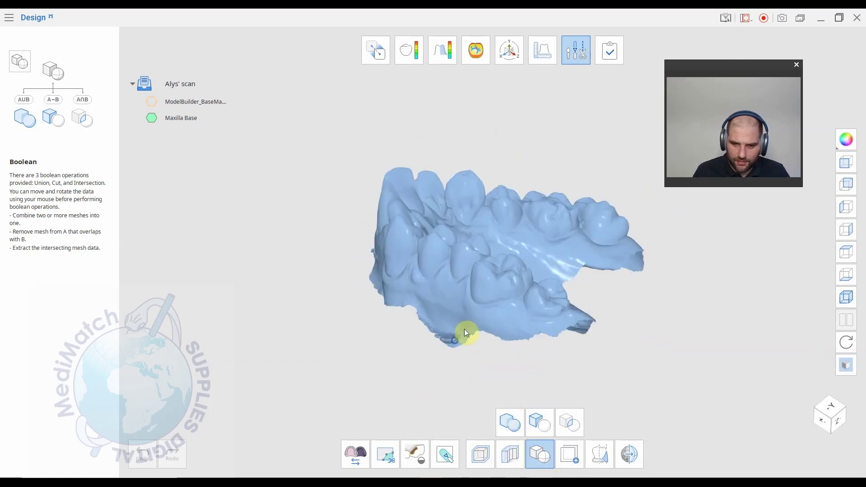
pyautogui.click(502, 420)
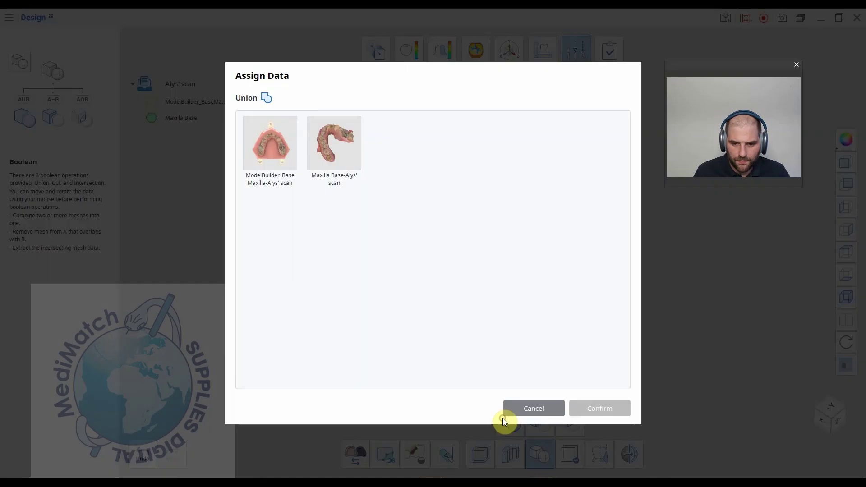
pyautogui.click(340, 151)
pyautogui.click(271, 172)
pyautogui.click(604, 408)
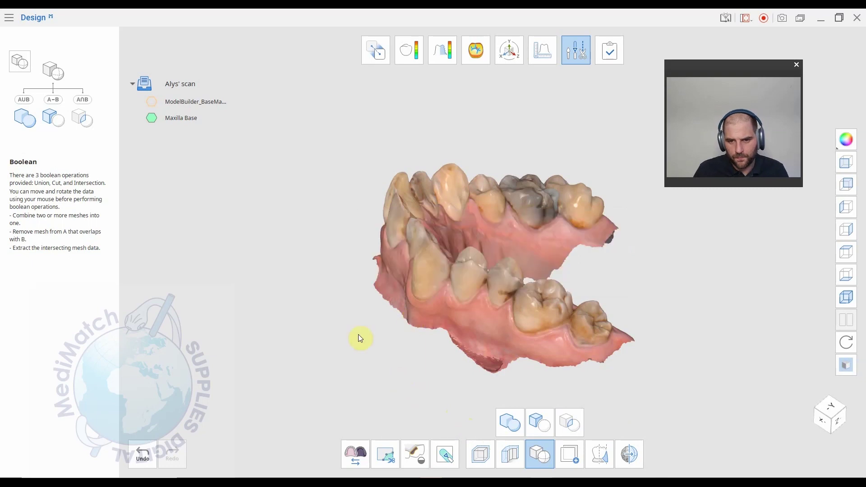
pyautogui.moveTo(547, 208); pyautogui.dragTo(416, 392, button='right')
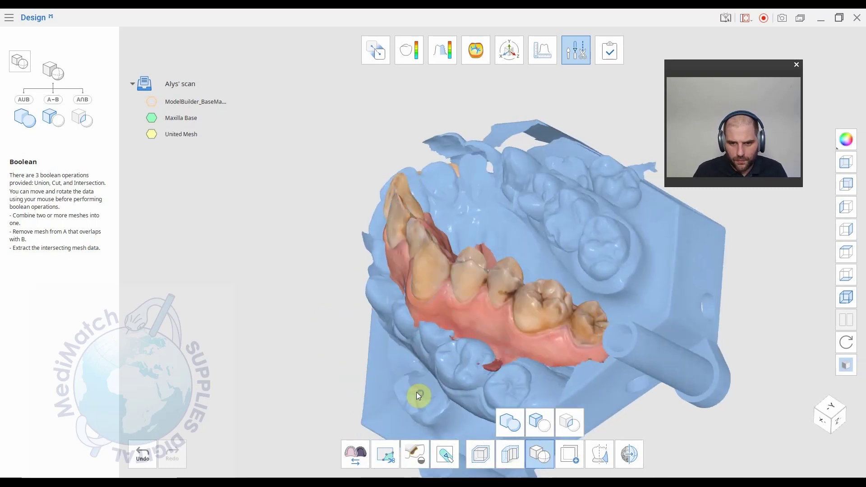
pyautogui.moveTo(491, 349); pyautogui.dragTo(568, 278, button='right')
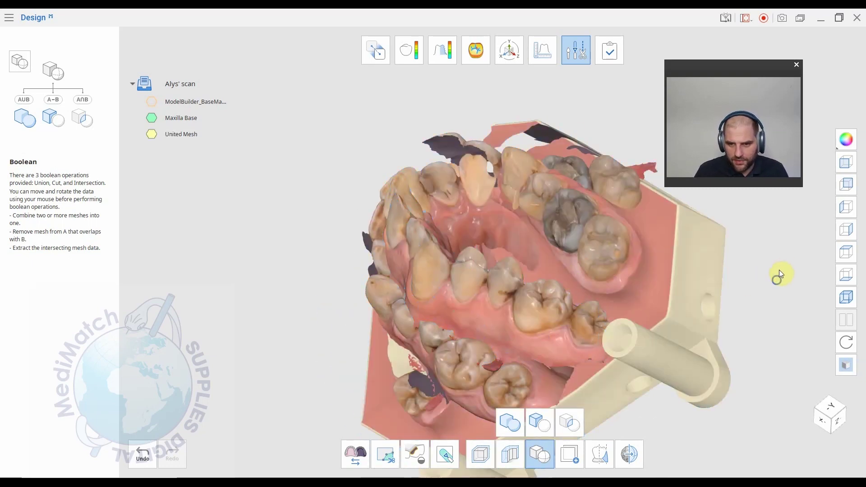
pyautogui.moveTo(778, 270); pyautogui.dragTo(628, 248, button='right')
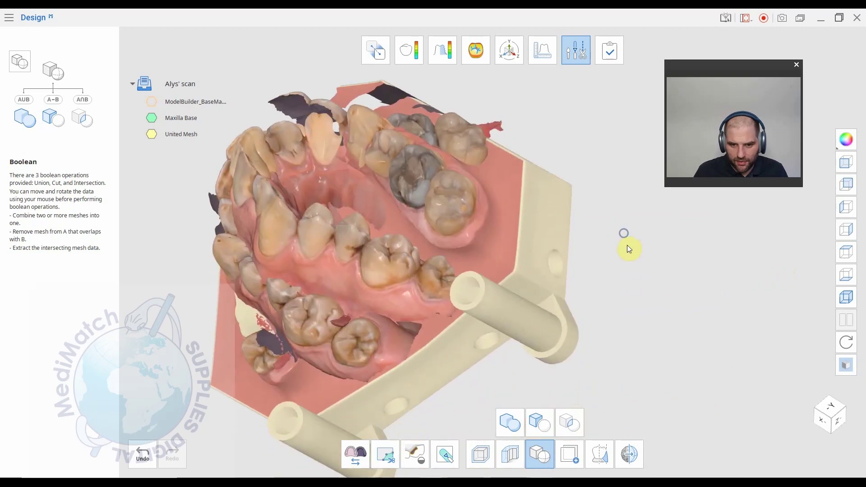
# Hide the Maxilla Base scan and rotate the United Mesh on its own to a new orientation
pyautogui.click(516, 423)
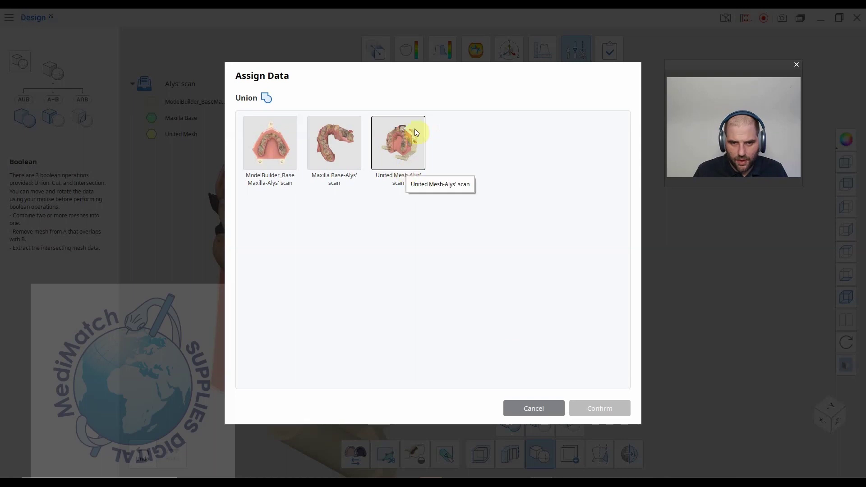
pyautogui.click(533, 407)
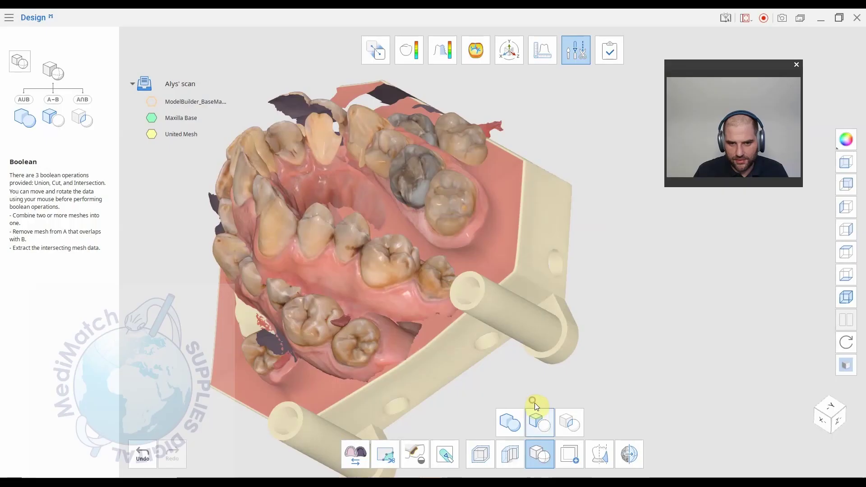
pyautogui.click(152, 118)
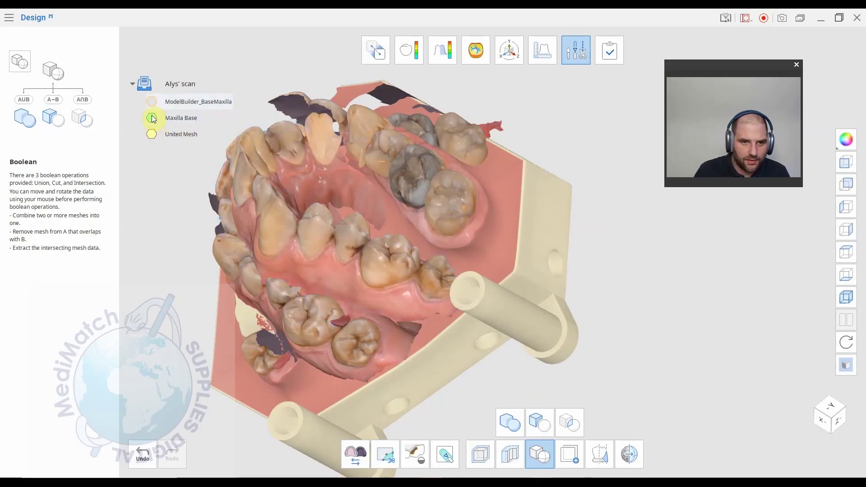
pyautogui.click(153, 105)
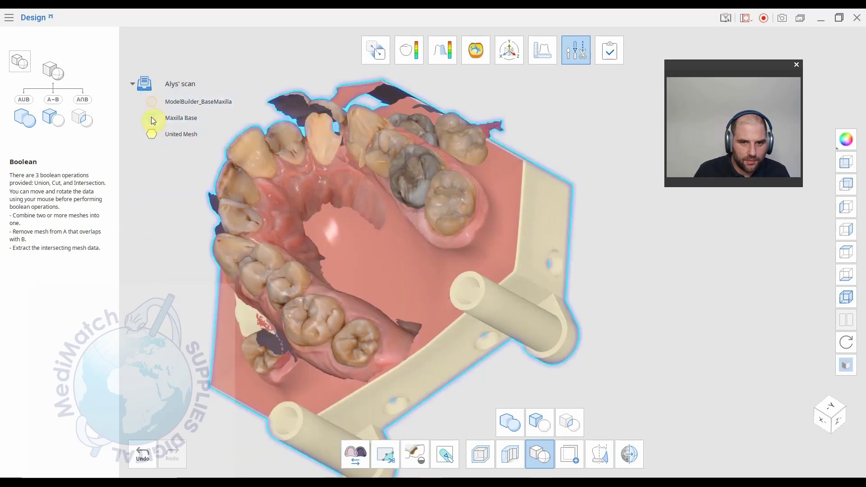
pyautogui.click(152, 118)
pyautogui.moveTo(361, 152); pyautogui.dragTo(591, 97, button='right')
pyautogui.moveTo(517, 297); pyautogui.dragTo(399, 381, button='right')
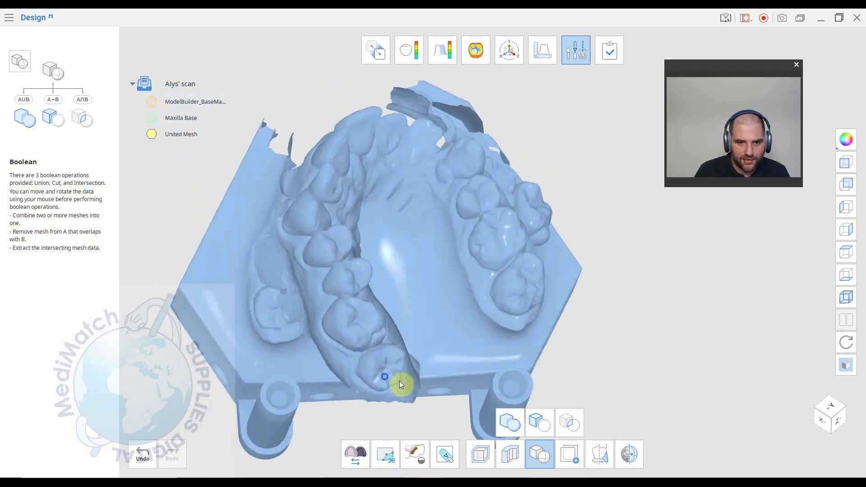
pyautogui.moveTo(362, 161); pyautogui.dragTo(326, 179, button='right')
# Create a second Boolean Union from the Maxilla Base scan and the ModelBuilder base maxilla
pyautogui.click(506, 426)
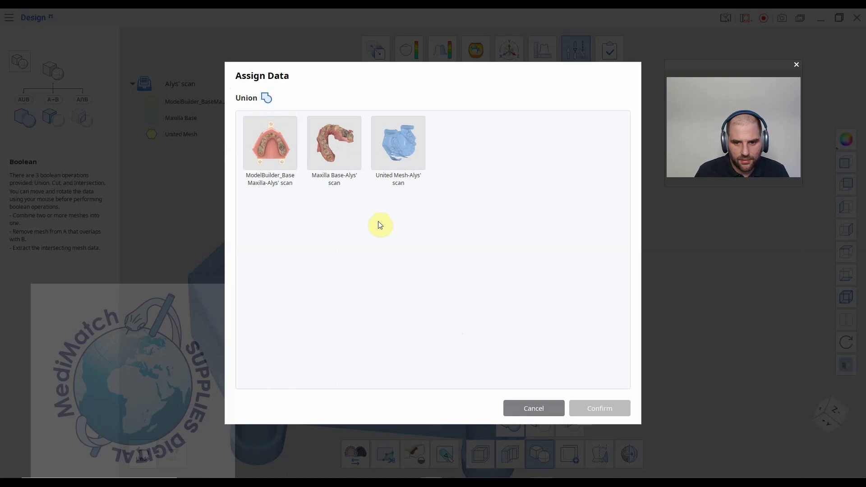
pyautogui.click(336, 161)
pyautogui.click(272, 158)
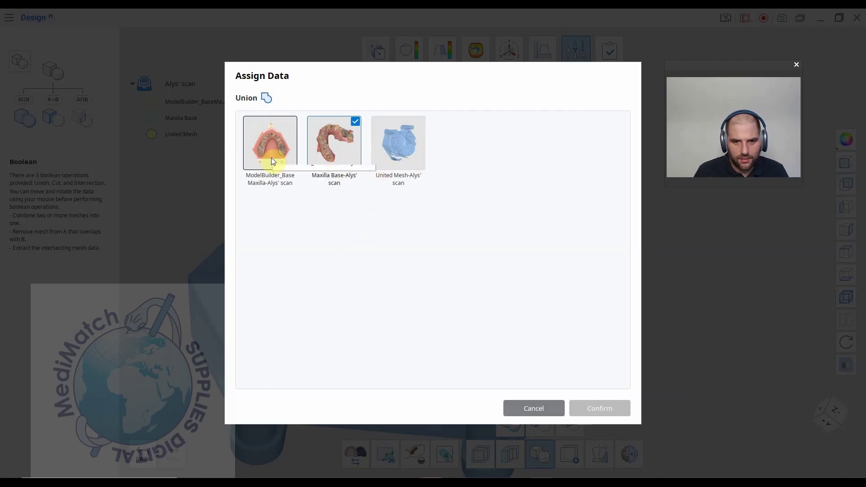
pyautogui.click(616, 406)
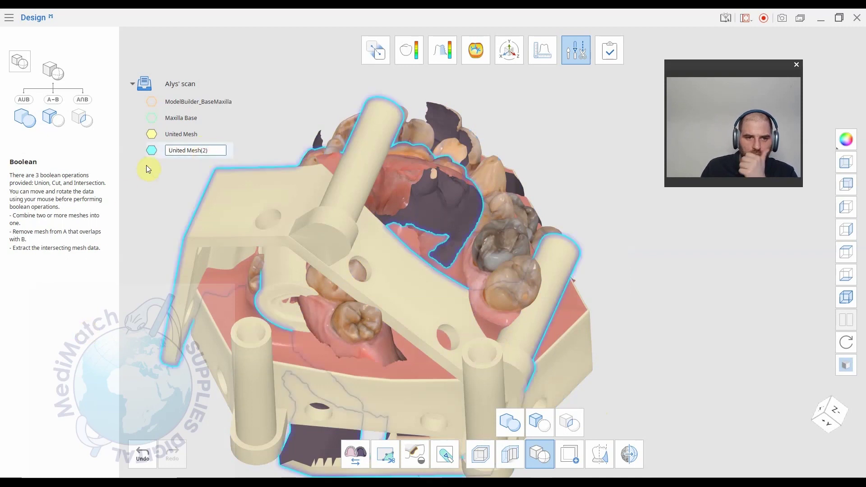
# Rename the second union mesh as United
pyautogui.moveTo(214, 151); pyautogui.dragTo(201, 150)
pyautogui.press('BackSpace')
pyautogui.press('BackSpace')
pyautogui.press('BackSpace')
pyautogui.press('BackSpace')
pyautogui.press('BackSpace')
pyautogui.press('BackSpace')
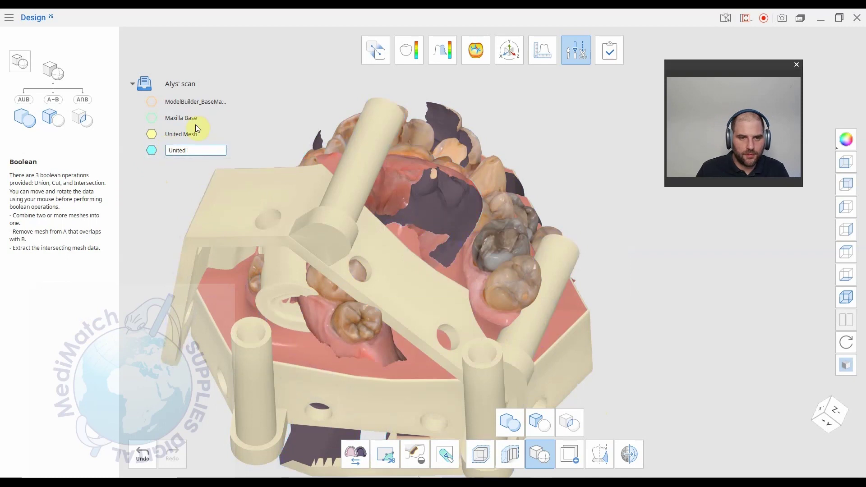
pyautogui.press('Return')
# Hide the United Mesh and turn the United model to view its teeth and base on its own
pyautogui.click(138, 133)
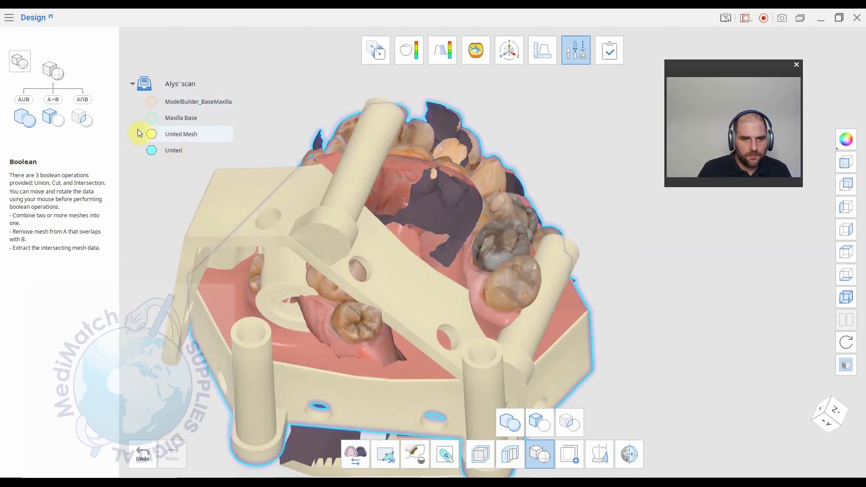
pyautogui.click(150, 137)
pyautogui.moveTo(368, 169); pyautogui.dragTo(529, 324)
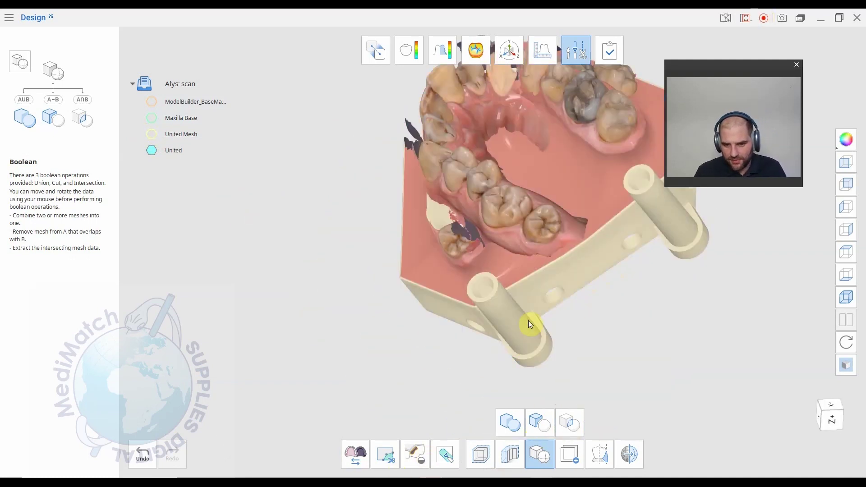
# Start the Duplicate tool and isolate the Maxilla Base scan by hiding the ModelBuilder base maxilla and both union meshes
pyautogui.click(565, 456)
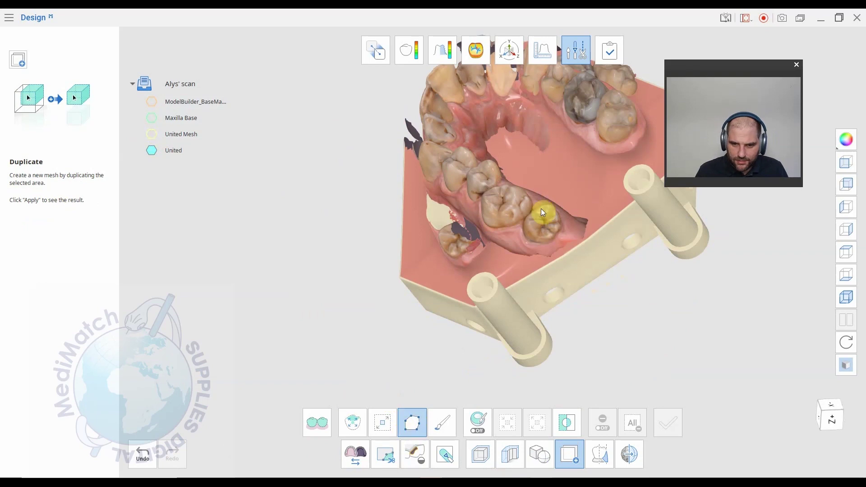
pyautogui.moveTo(481, 279); pyautogui.dragTo(501, 291, button='right')
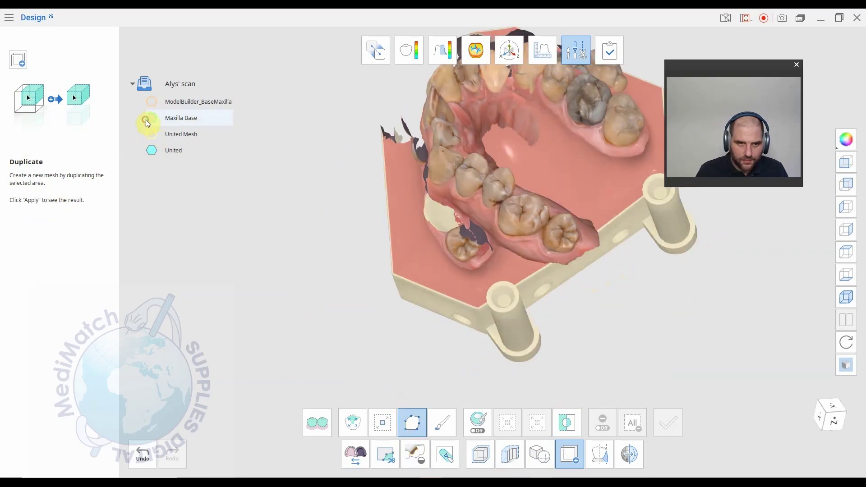
pyautogui.click(151, 102)
pyautogui.click(151, 134)
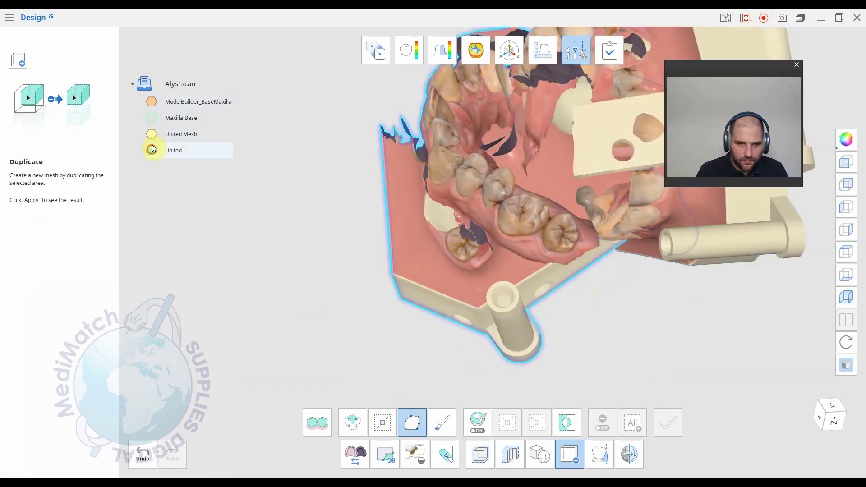
pyautogui.click(152, 150)
pyautogui.click(151, 134)
pyautogui.click(152, 117)
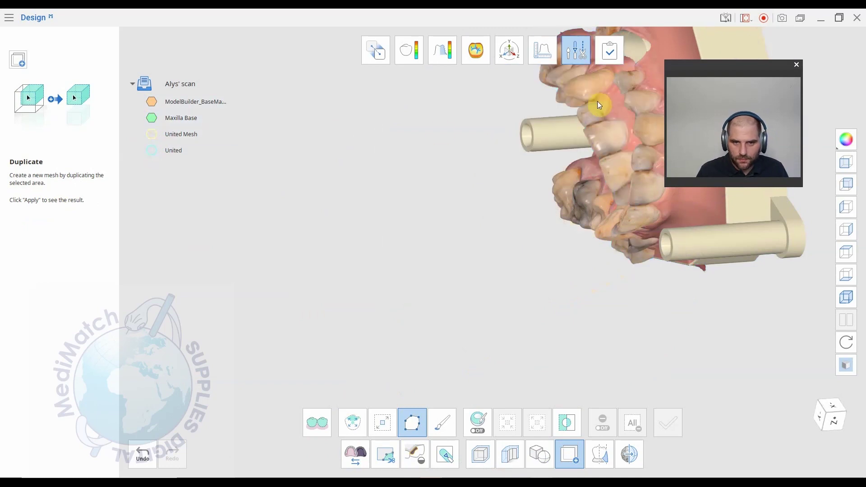
pyautogui.click(151, 102)
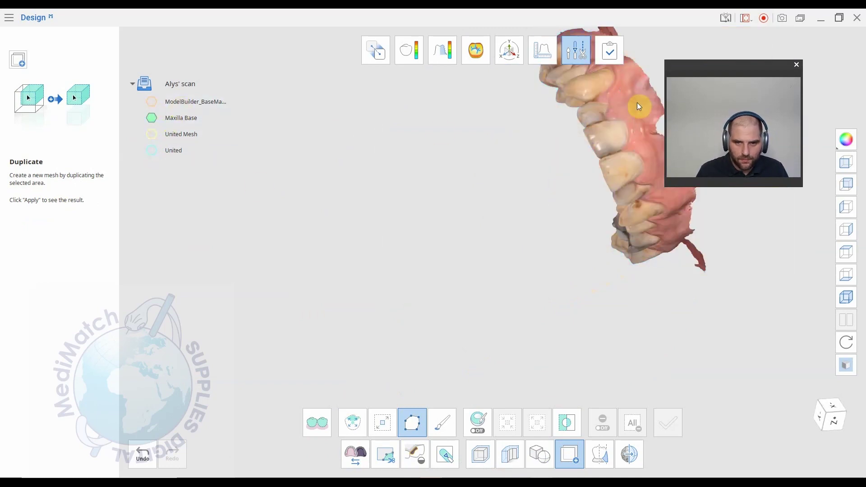
# Outline the area around a single back tooth on the Maxilla Base scan and duplicate it as a new mesh
pyautogui.moveTo(620, 215); pyautogui.dragTo(782, 76, button='right')
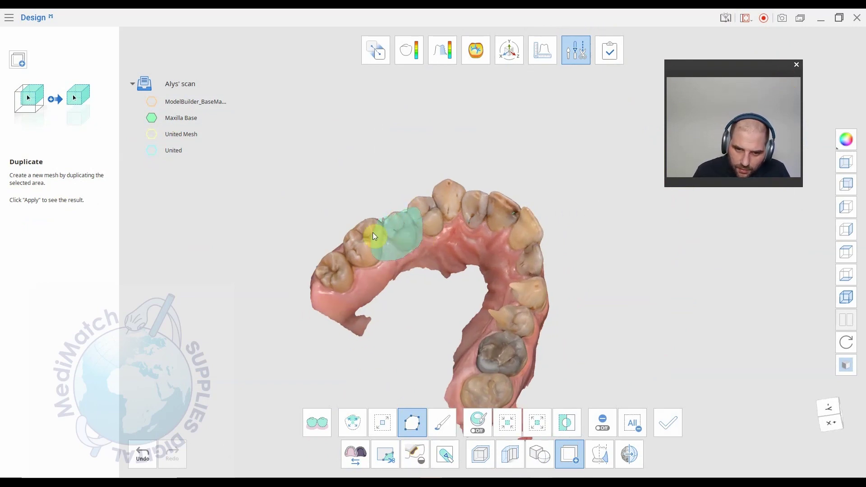
pyautogui.click(381, 213)
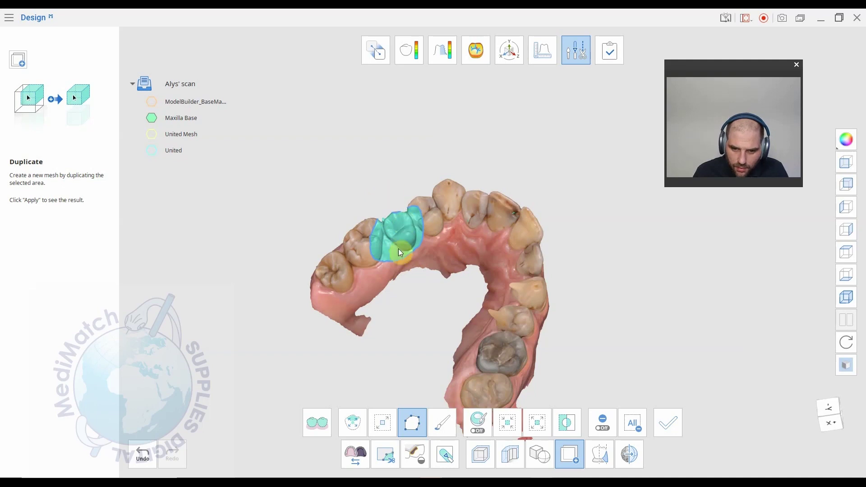
pyautogui.click(672, 421)
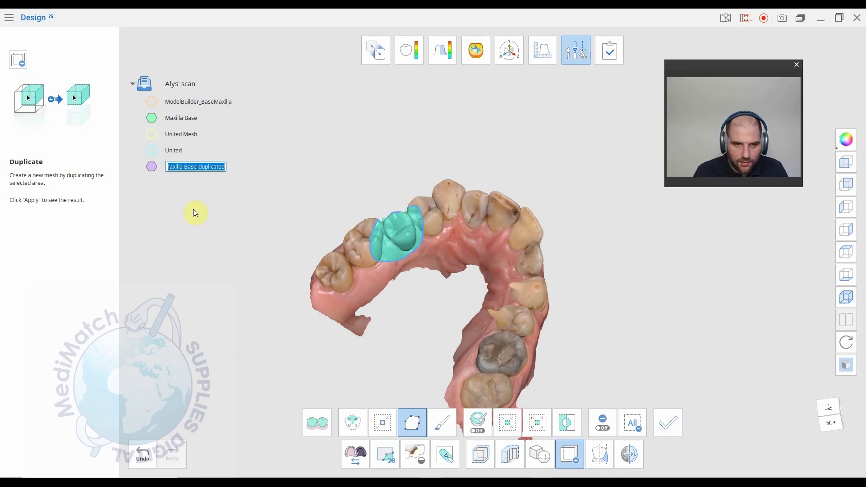
# Hide every mesh except Maxilla Base-duplicated and examine the duplicated tooth section from another angle
pyautogui.click(151, 151)
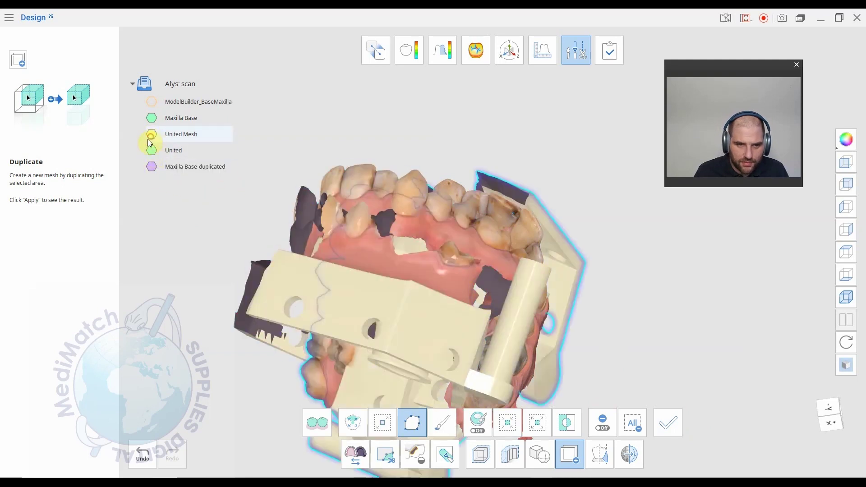
pyautogui.click(150, 136)
pyautogui.click(149, 120)
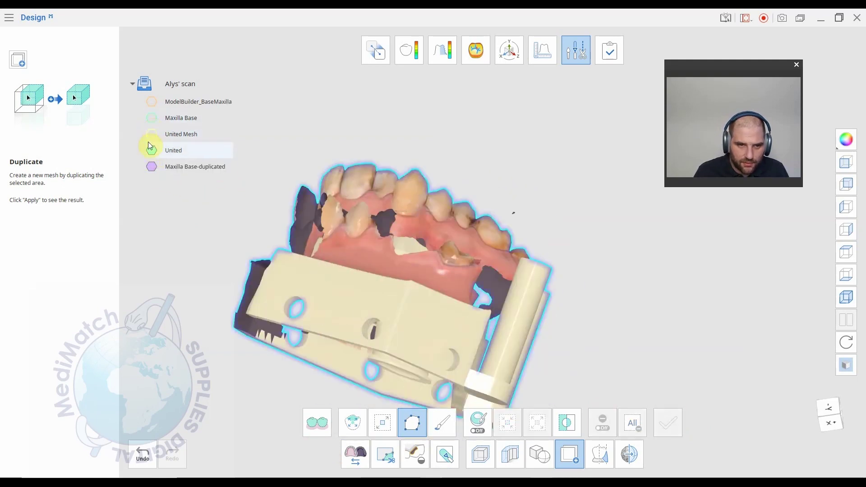
pyautogui.click(149, 144)
pyautogui.moveTo(325, 199); pyautogui.dragTo(388, 322, button='right')
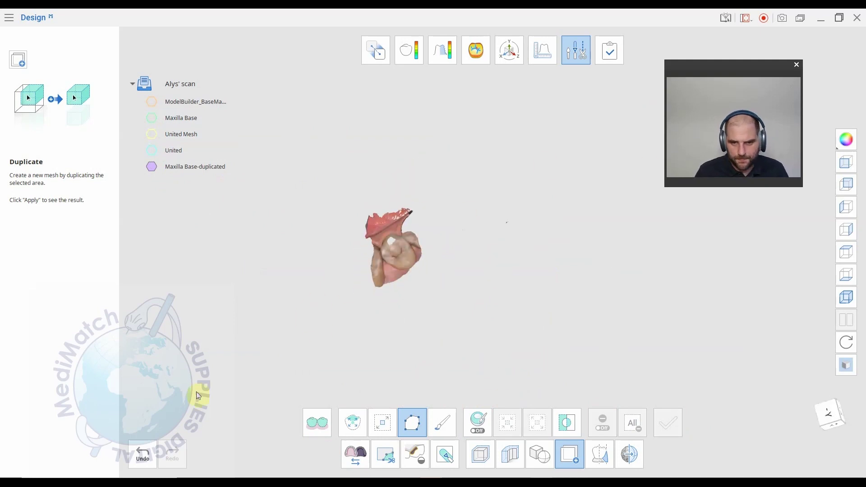
pyautogui.moveTo(403, 283); pyautogui.dragTo(330, 234, button='middle')
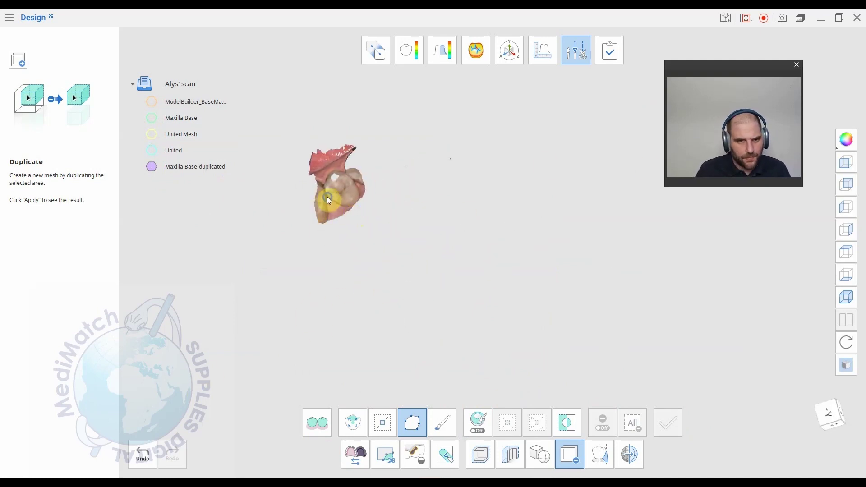
pyautogui.moveTo(328, 199); pyautogui.dragTo(353, 231, button='middle')
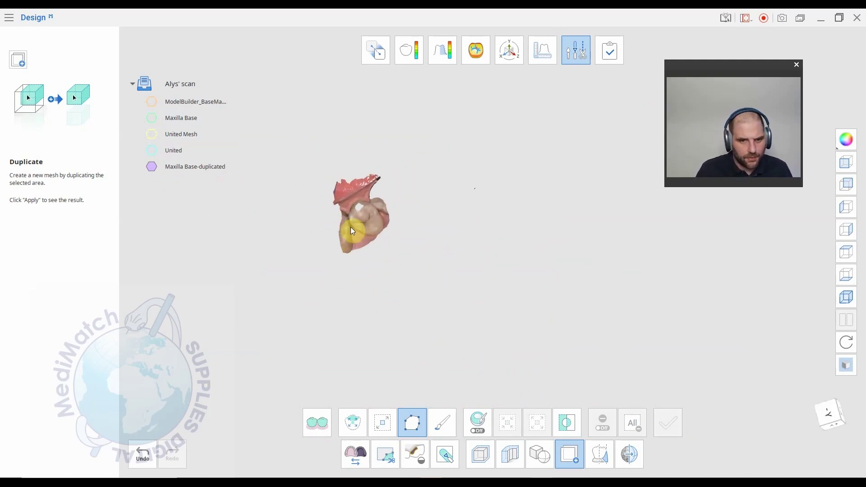
# Start Blockout Undercut with the ModelBuilder base maxilla as the data and view its marked undercuts
pyautogui.click(599, 451)
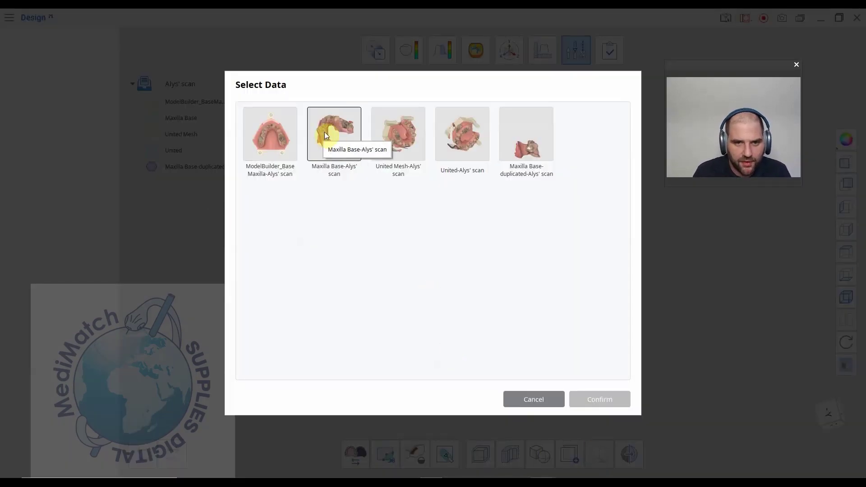
pyautogui.click(276, 140)
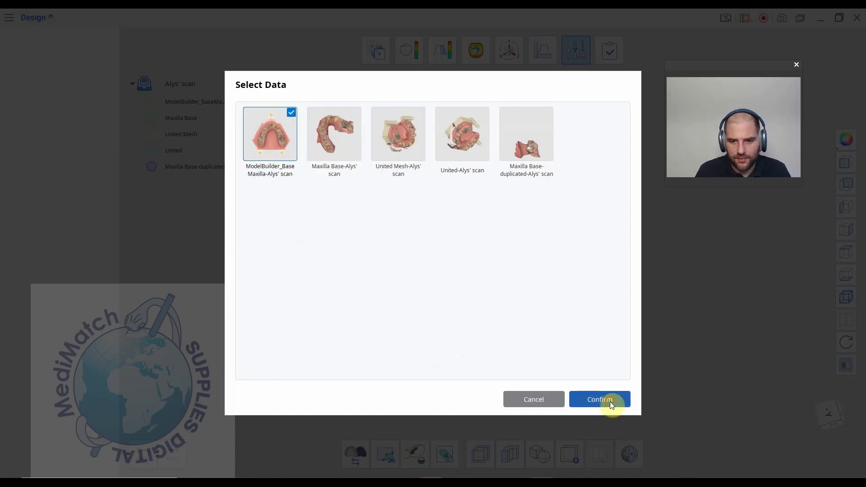
pyautogui.click(610, 402)
pyautogui.moveTo(521, 345); pyautogui.dragTo(516, 246, button='right')
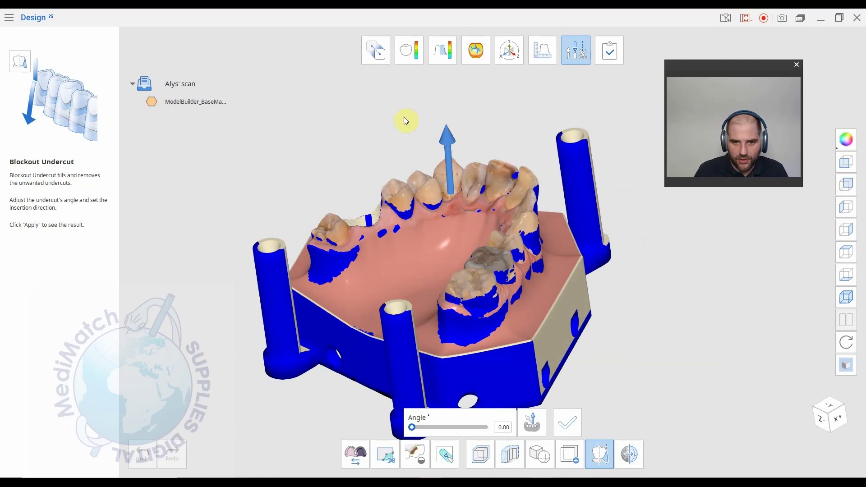
# Tilt the insertion direction slightly and block out the model's undercuts at an angle of 0.00, inspecting the filled mesh
pyautogui.moveTo(453, 121); pyautogui.dragTo(440, 142)
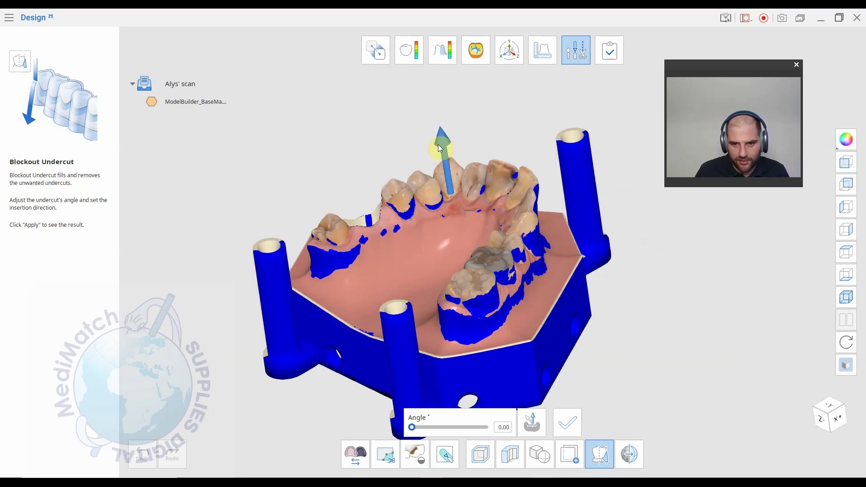
pyautogui.moveTo(401, 142); pyautogui.dragTo(419, 244, button='right')
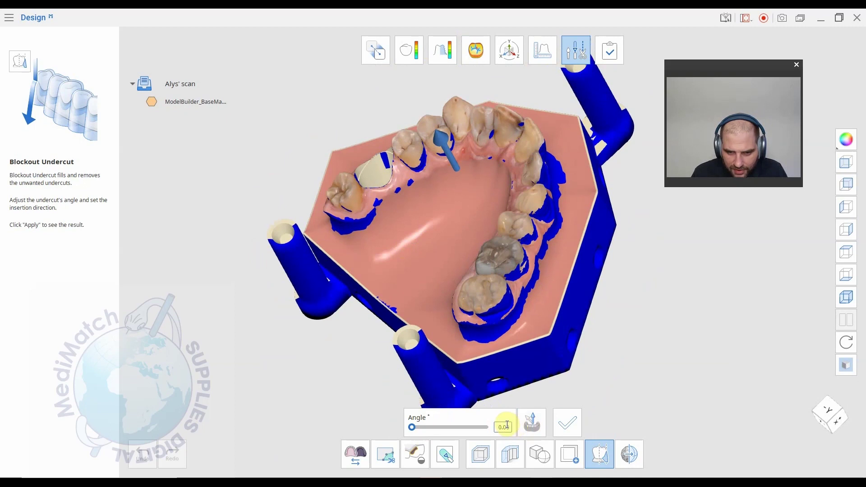
pyautogui.click(565, 422)
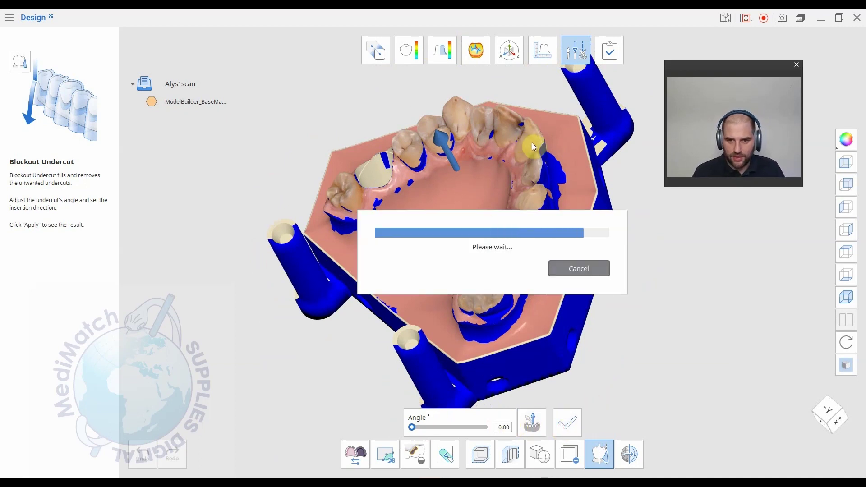
pyautogui.moveTo(602, 193); pyautogui.dragTo(440, 283, button='right')
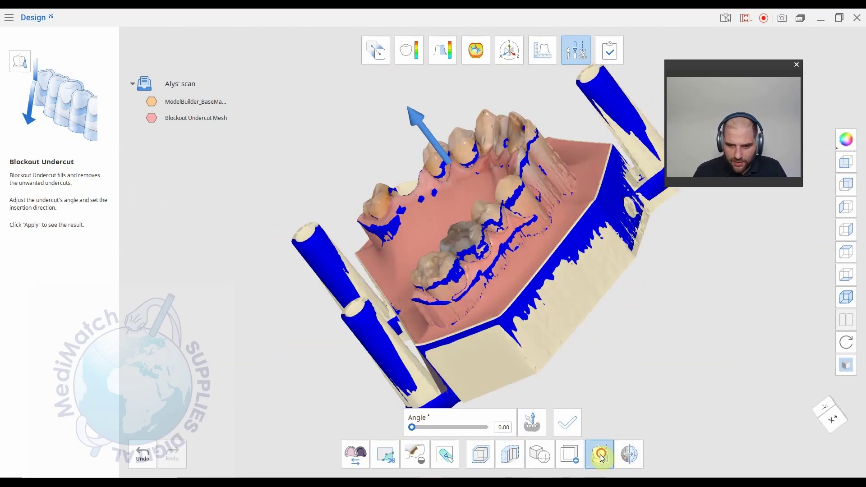
# Smooth the rough blocked-out area below the tooth in front of the canine with Smooth Surface at a medium-high smoothness strength
pyautogui.click(629, 454)
pyautogui.moveTo(623, 367); pyautogui.dragTo(299, 260, button='right')
pyautogui.scroll(10, 545, 123)
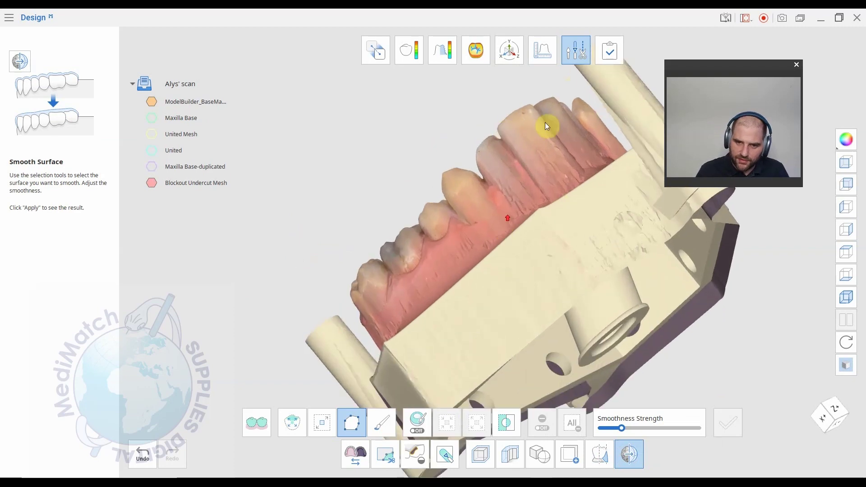
pyautogui.moveTo(574, 262); pyautogui.dragTo(570, 265, button='right')
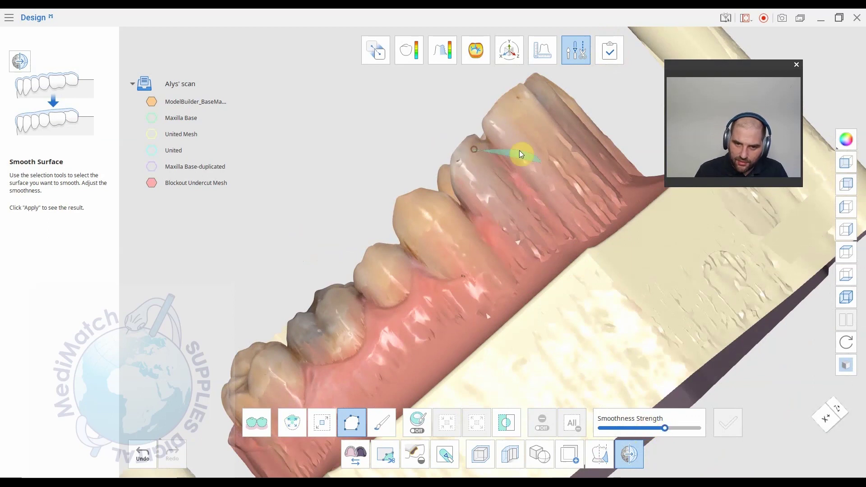
pyautogui.moveTo(521, 154)
pyautogui.mouseDown()
pyautogui.moveTo(530, 247)
pyautogui.moveTo(456, 240)
pyautogui.mouseUp()
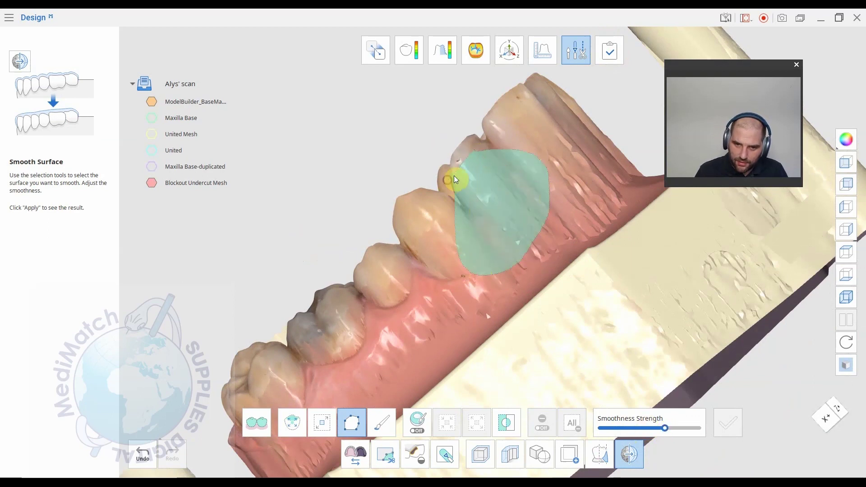
pyautogui.moveTo(454, 176); pyautogui.dragTo(462, 163)
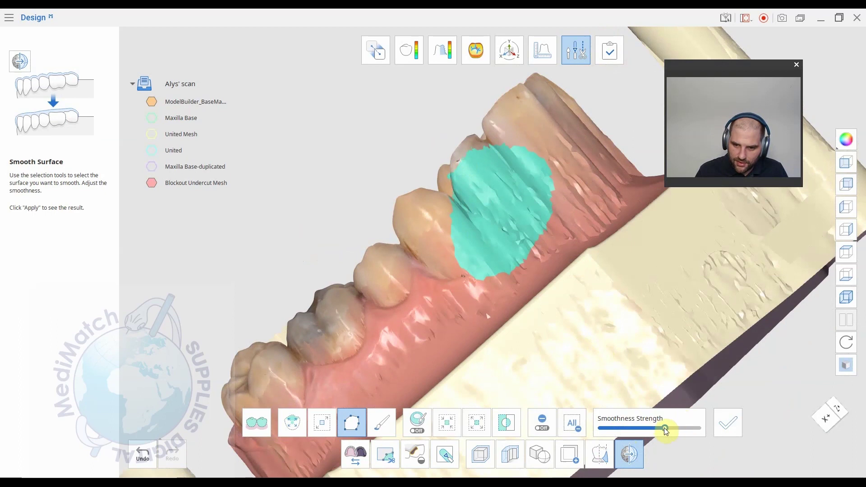
pyautogui.moveTo(665, 428); pyautogui.dragTo(632, 428)
pyautogui.click(725, 419)
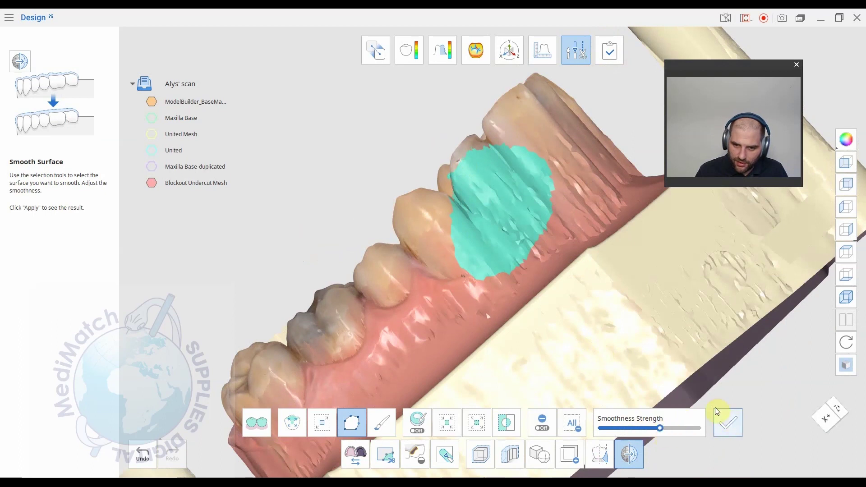
pyautogui.moveTo(469, 296); pyautogui.dragTo(693, 237, button='right')
# Sculpt the blocked-out gum and the canine's surface with the Smooth brush at an increased strength
pyautogui.click(446, 452)
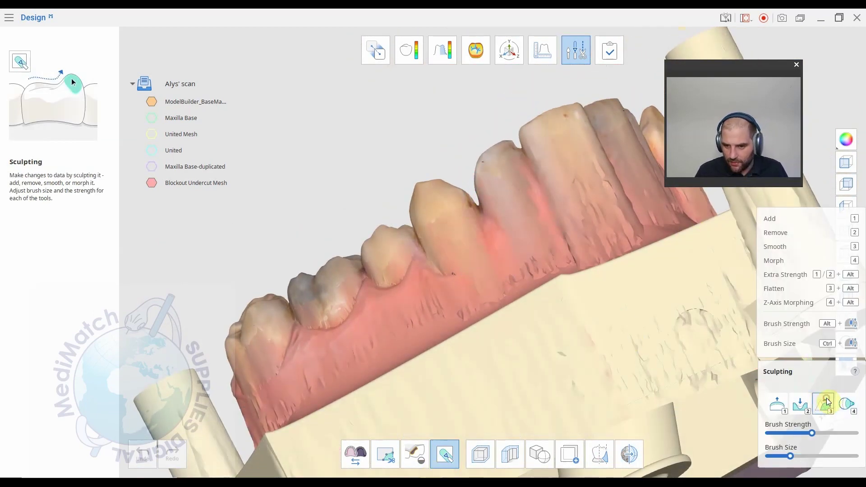
pyautogui.moveTo(423, 285)
pyautogui.mouseDown()
pyautogui.moveTo(400, 305)
pyautogui.moveTo(439, 284)
pyautogui.moveTo(438, 301)
pyautogui.mouseUp()
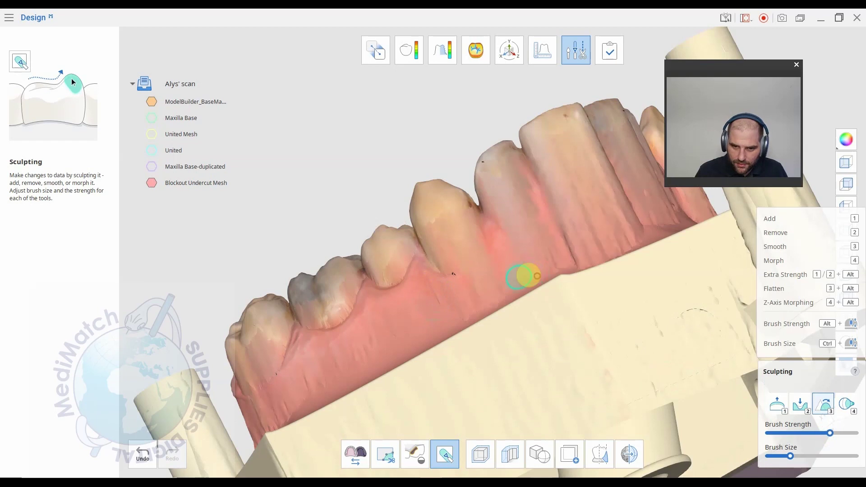
pyautogui.moveTo(480, 290); pyautogui.dragTo(430, 276)
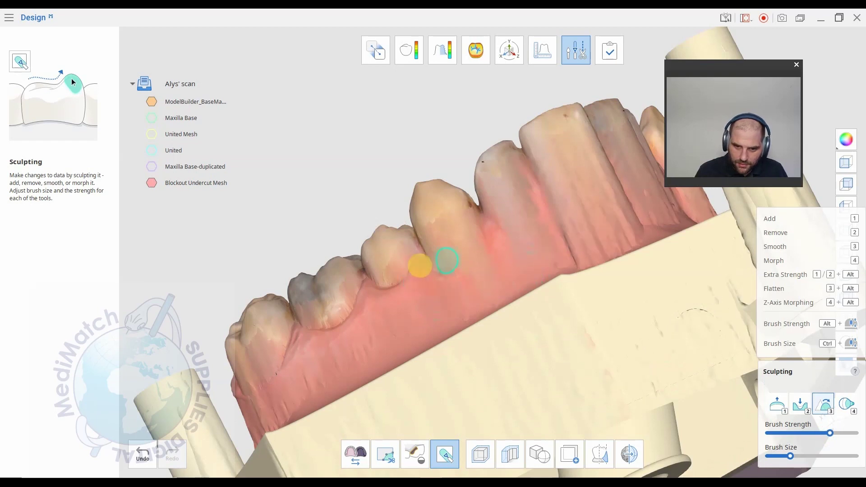
pyautogui.scroll(10, 460, 229)
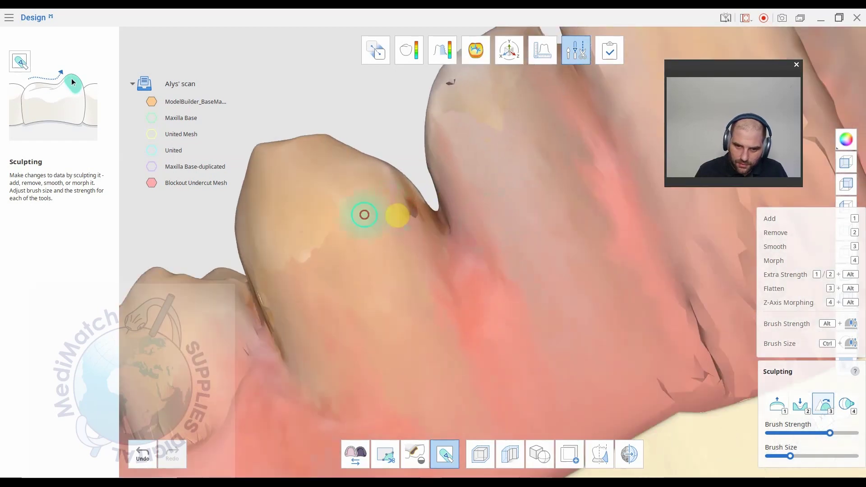
pyautogui.moveTo(364, 214)
pyautogui.mouseDown()
pyautogui.moveTo(310, 246)
pyautogui.moveTo(299, 337)
pyautogui.moveTo(334, 403)
pyautogui.moveTo(276, 358)
pyautogui.moveTo(286, 386)
pyautogui.moveTo(350, 422)
pyautogui.moveTo(320, 417)
pyautogui.mouseUp()
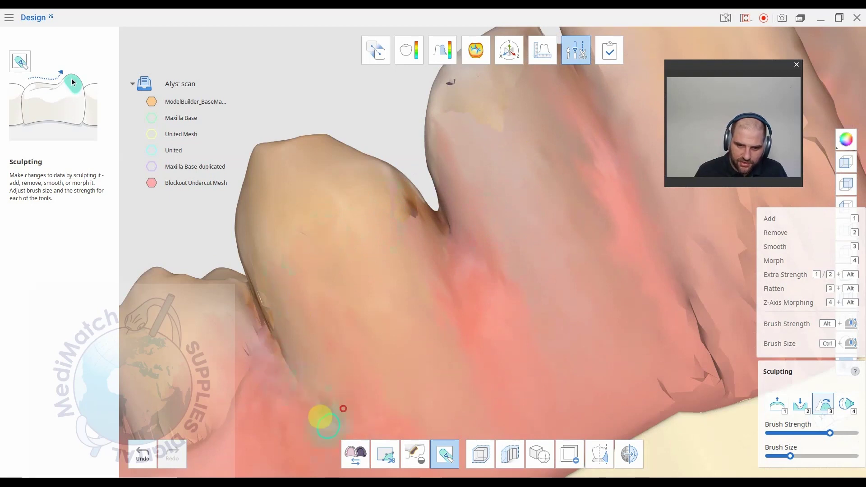
pyautogui.scroll(-10, 566, 29)
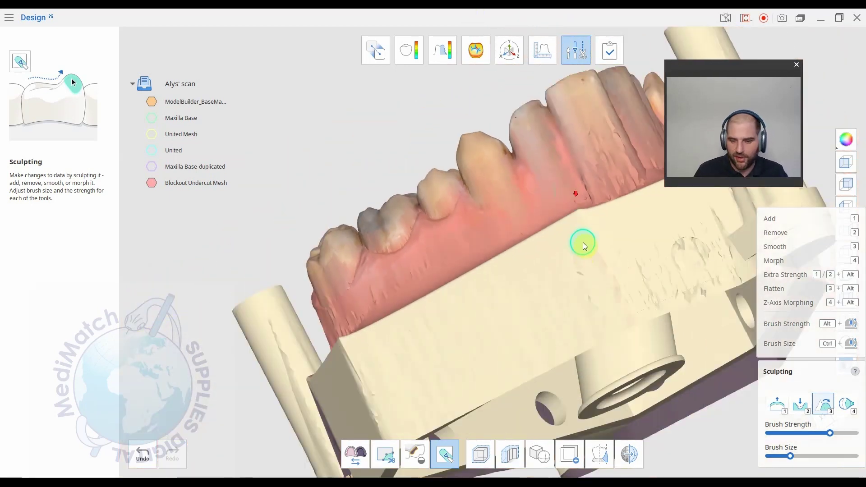
pyautogui.scroll(-2, 482, 214)
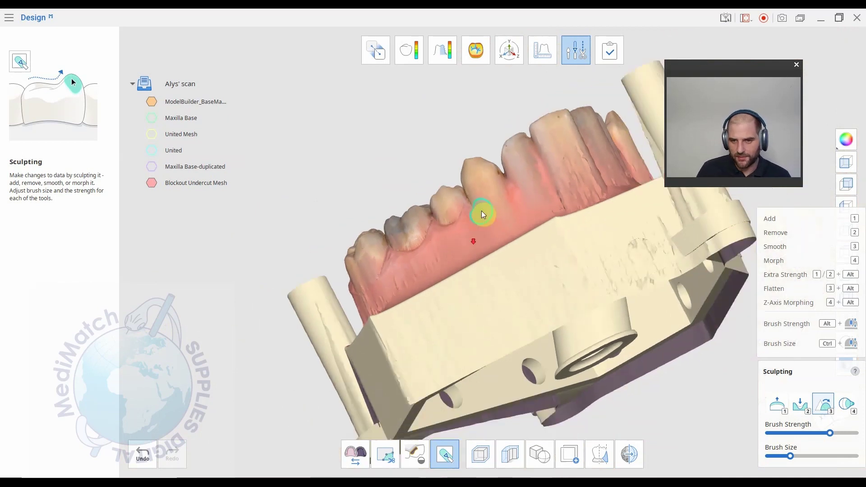
# Reshape the outer tooth surfaces along one side of the blocked-out model with the Sculpting Morph brush
pyautogui.moveTo(482, 214); pyautogui.dragTo(442, 160, button='right')
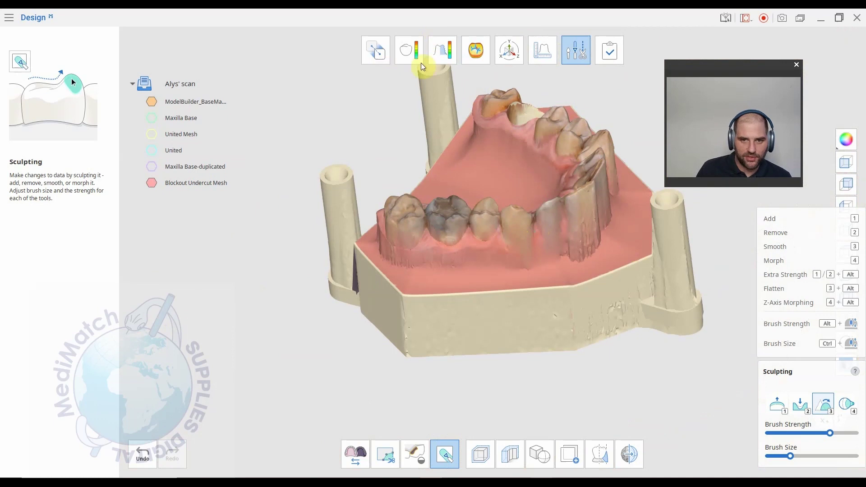
pyautogui.click(575, 53)
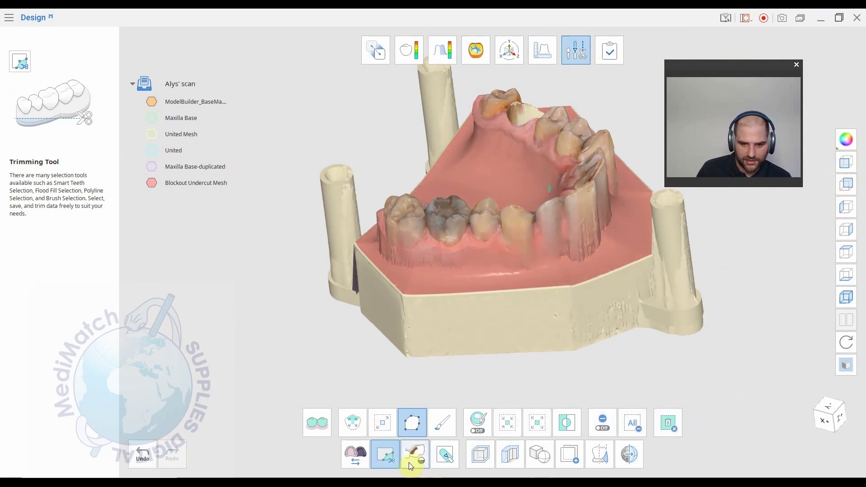
pyautogui.click(438, 459)
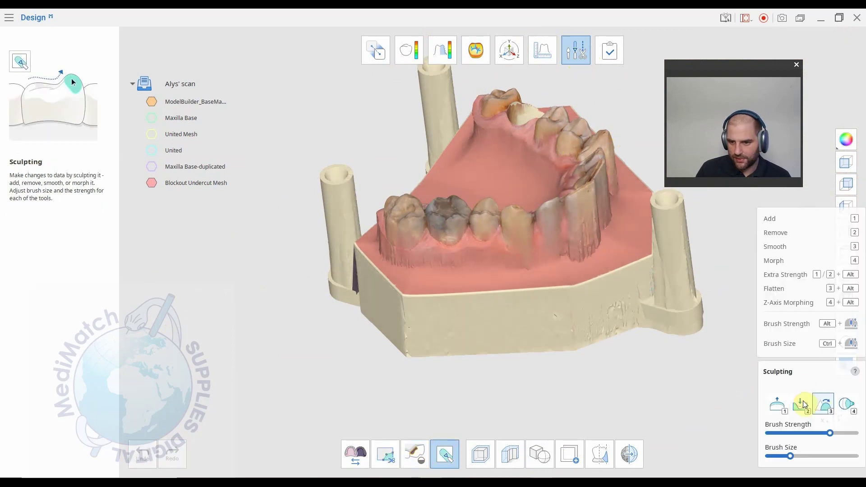
pyautogui.click(842, 410)
pyautogui.moveTo(595, 189)
pyautogui.mouseDown()
pyautogui.moveTo(506, 230)
pyautogui.moveTo(488, 219)
pyautogui.moveTo(471, 235)
pyautogui.moveTo(452, 227)
pyautogui.moveTo(386, 235)
pyautogui.mouseUp()
pyautogui.moveTo(492, 171)
pyautogui.mouseDown(button='right')
pyautogui.moveTo(529, 194)
pyautogui.moveTo(558, 434)
pyautogui.moveTo(457, 304)
pyautogui.mouseUp(button='right')
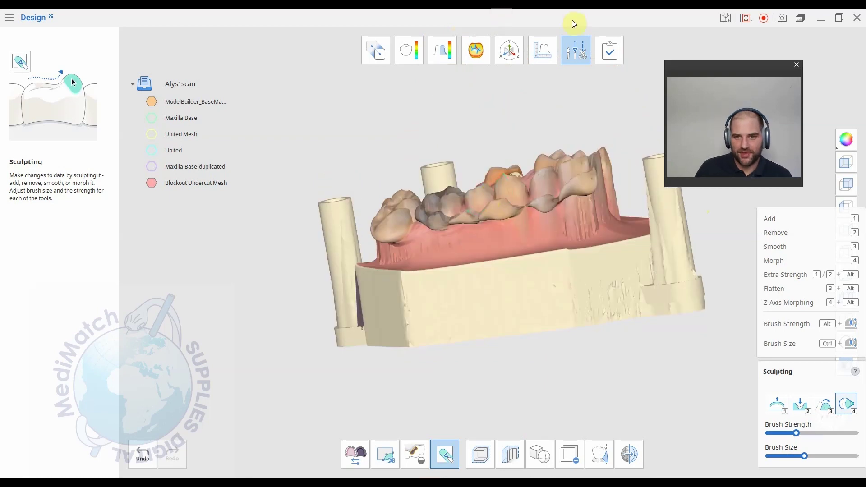
pyautogui.moveTo(486, 96); pyautogui.dragTo(393, 238, button='right')
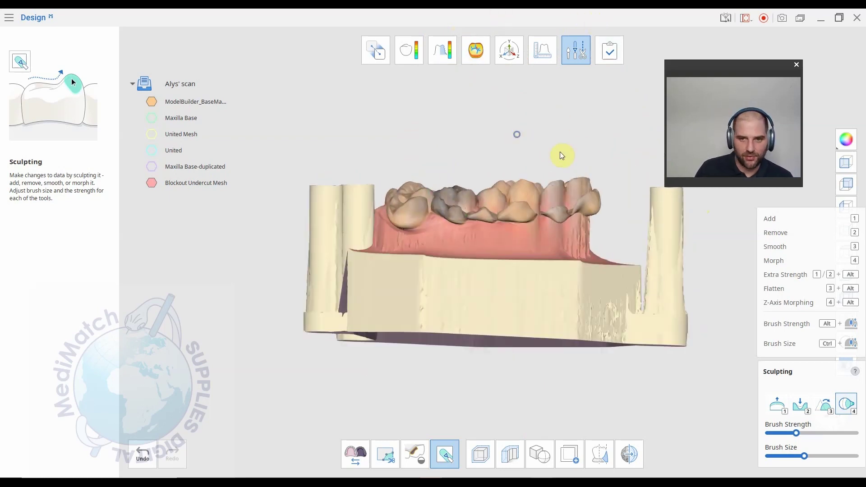
# Export the 3D data to Medit Link as new files, accepting the adjusted file name, and exit the program without saving progress
pyautogui.click(610, 50)
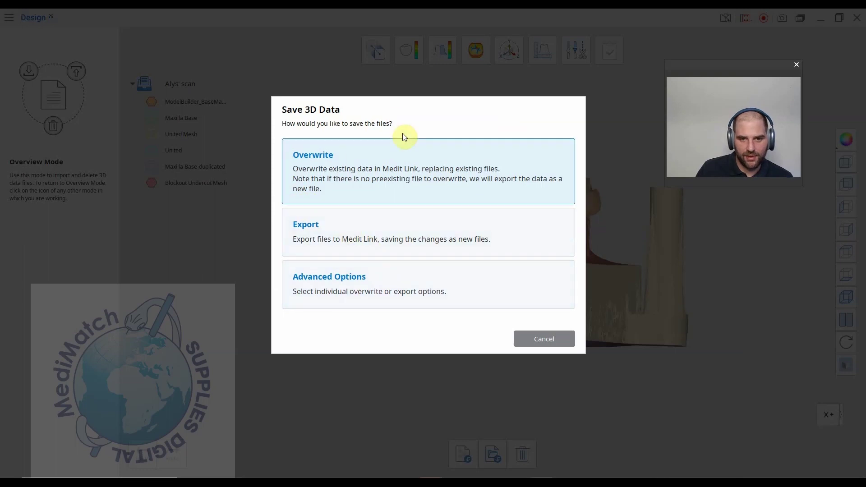
pyautogui.click(402, 240)
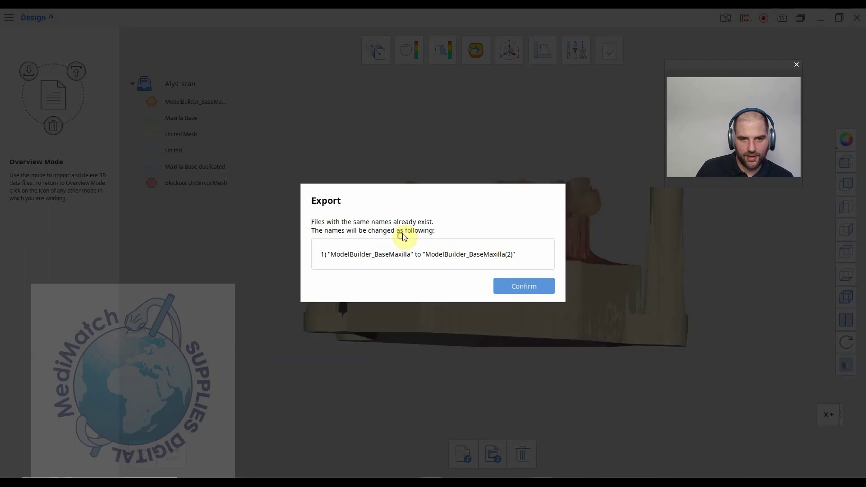
pyautogui.click(529, 286)
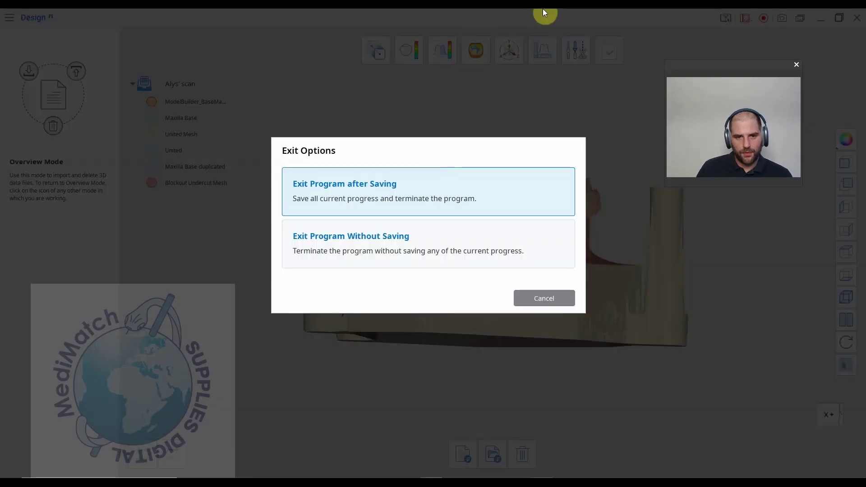
pyautogui.click(399, 240)
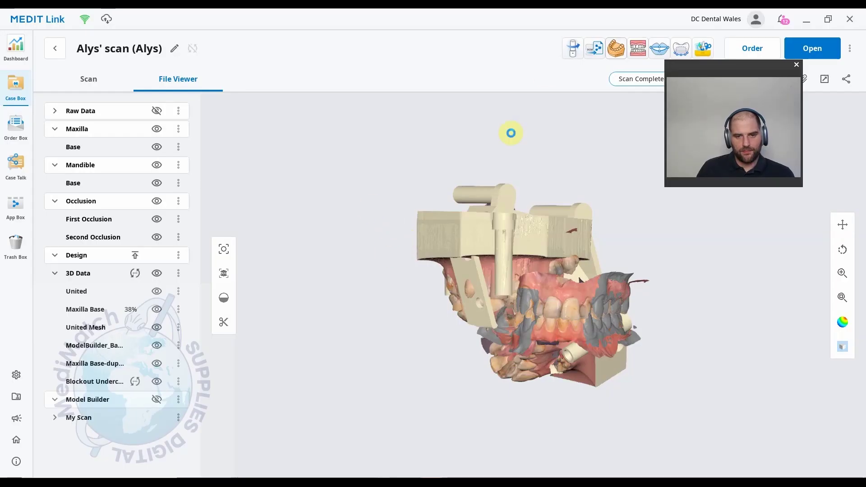
# Expand the My Scan group under Model Builder in Medit Link's case files and view the displayed models from different angles
pyautogui.moveTo(537, 338); pyautogui.dragTo(475, 361, button='right')
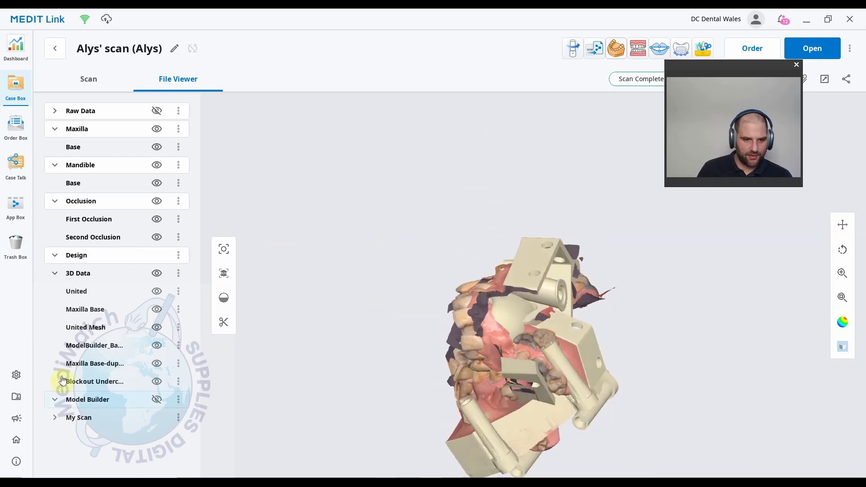
pyautogui.click(57, 419)
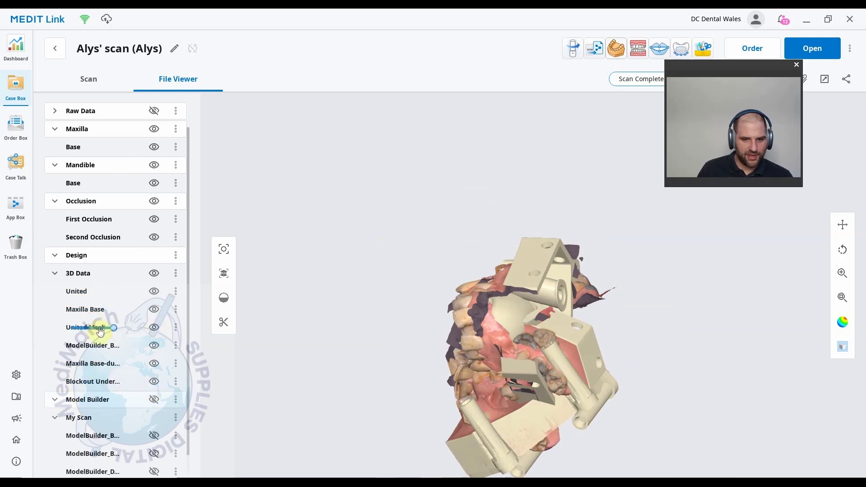
pyautogui.moveTo(494, 283); pyautogui.dragTo(499, 330)
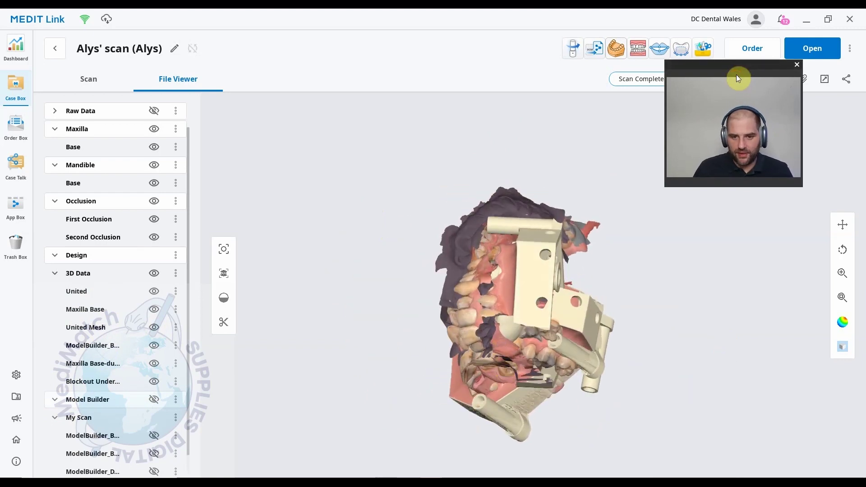
pyautogui.moveTo(734, 69); pyautogui.dragTo(415, 111)
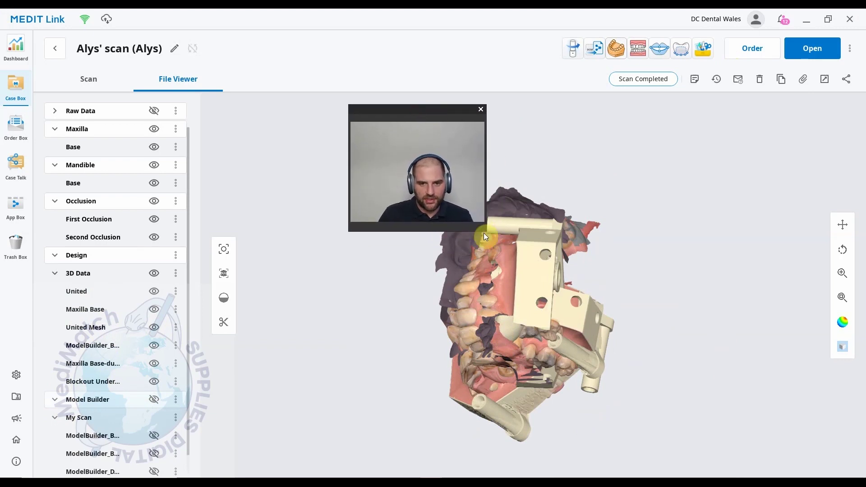